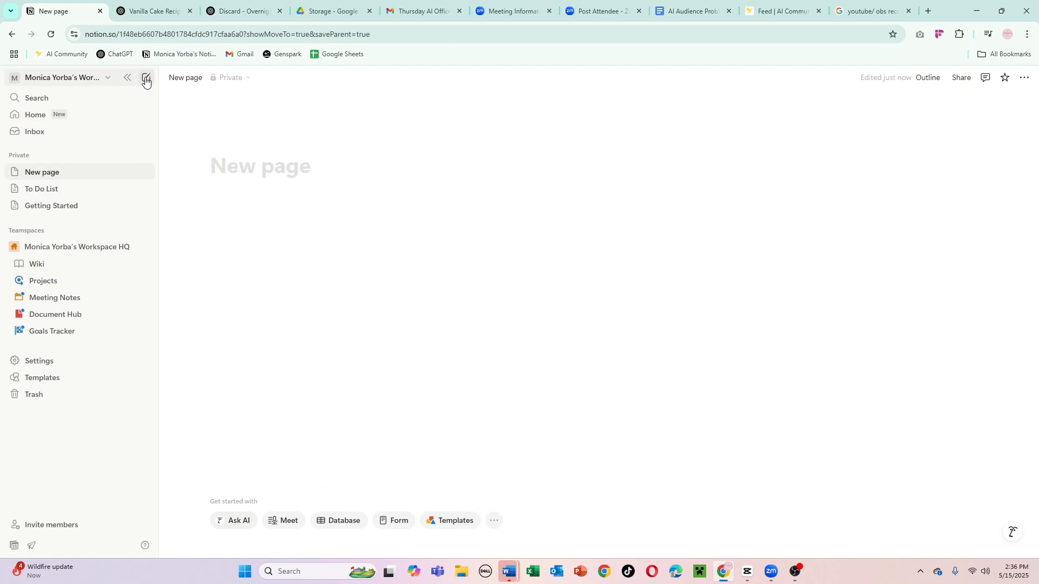
Step: Title the new private page "Time Tracker"
text(Time Trac)
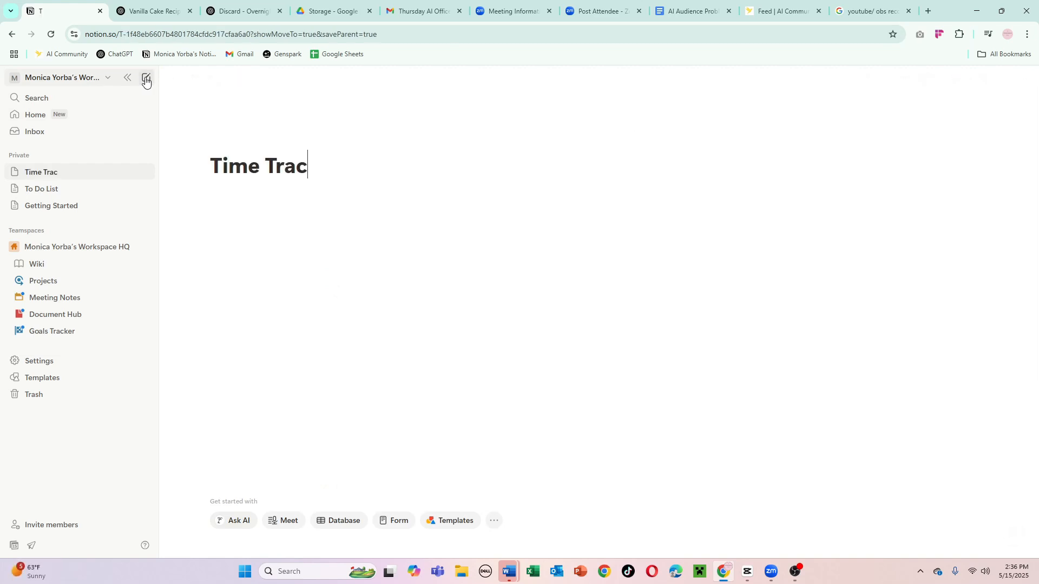
text(ker)
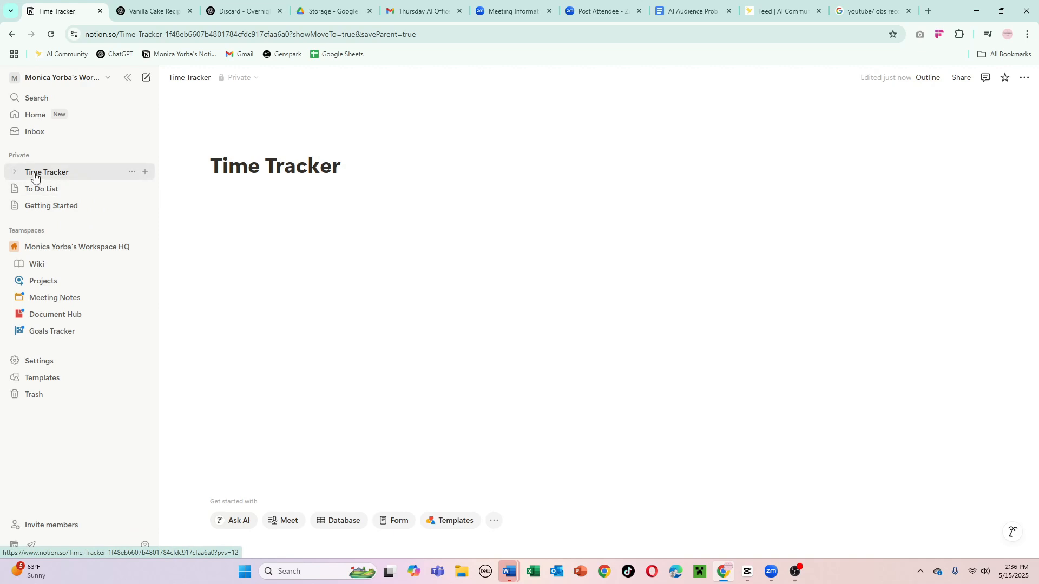
click(132, 172)
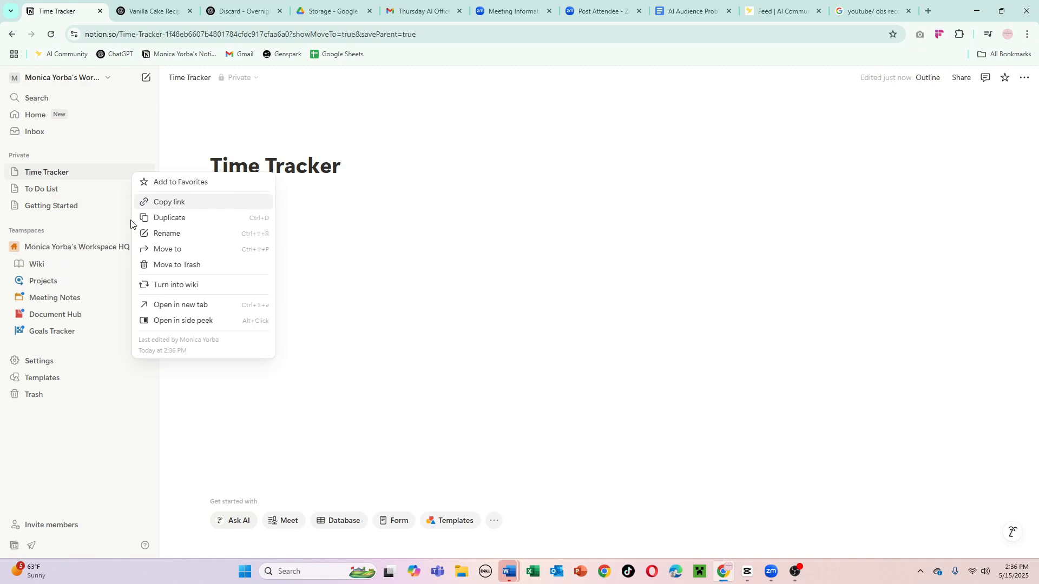
click(425, 222)
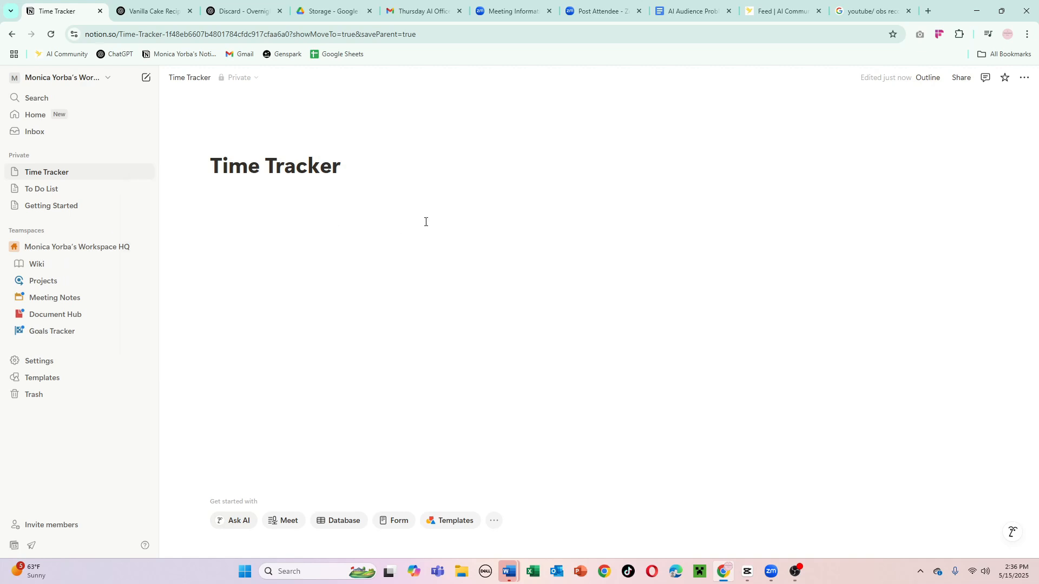
Step: Insert a table view database in the page body, starting from a new empty database
click(311, 223)
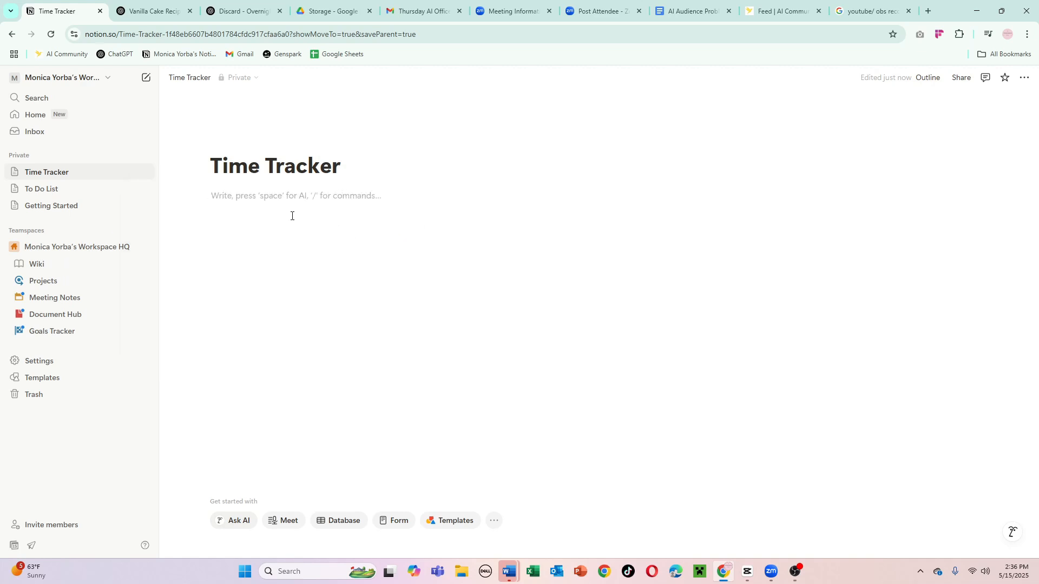
text(/)
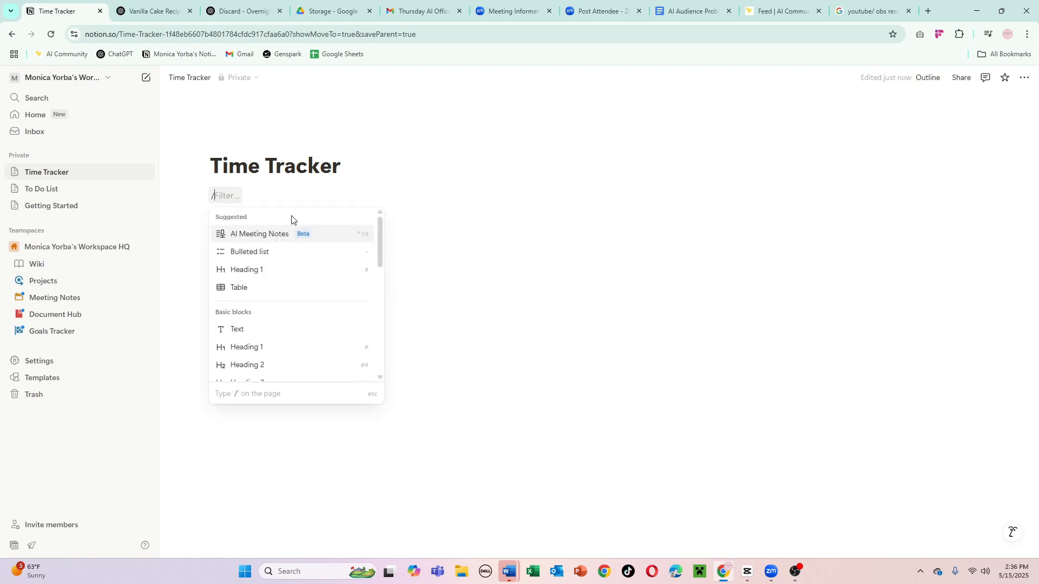
text(tab)
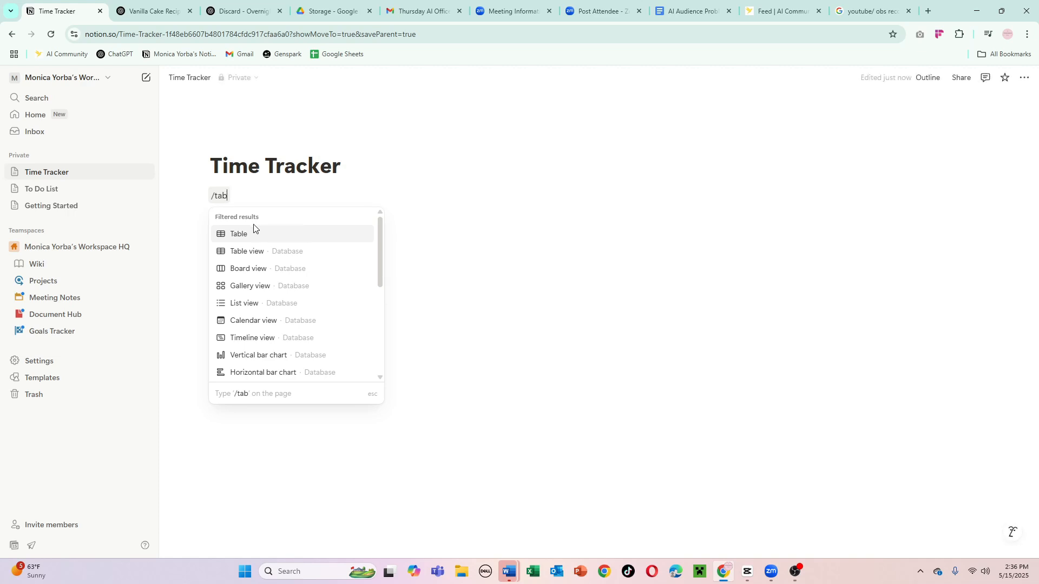
click(281, 252)
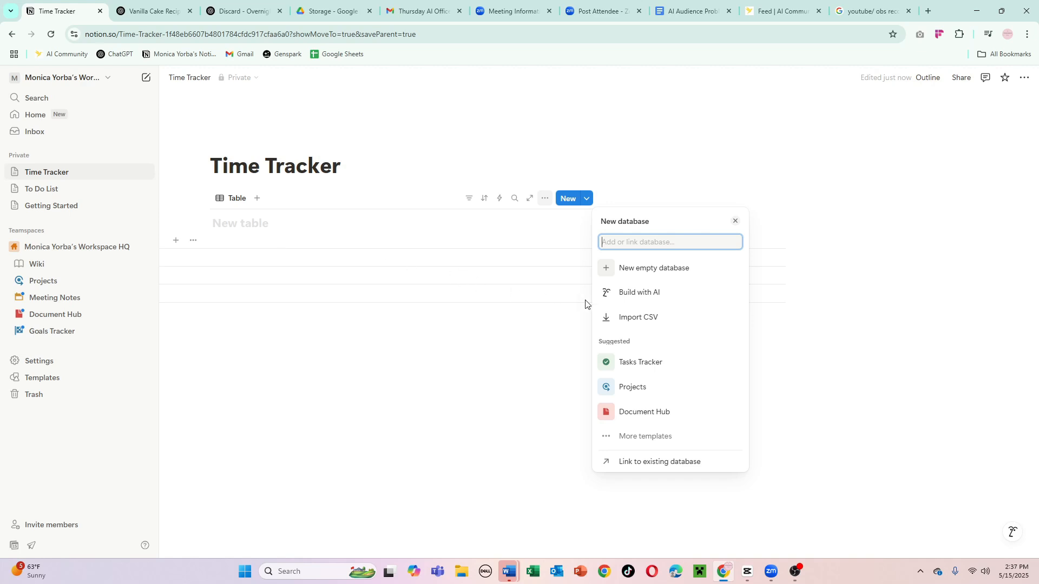
click(642, 275)
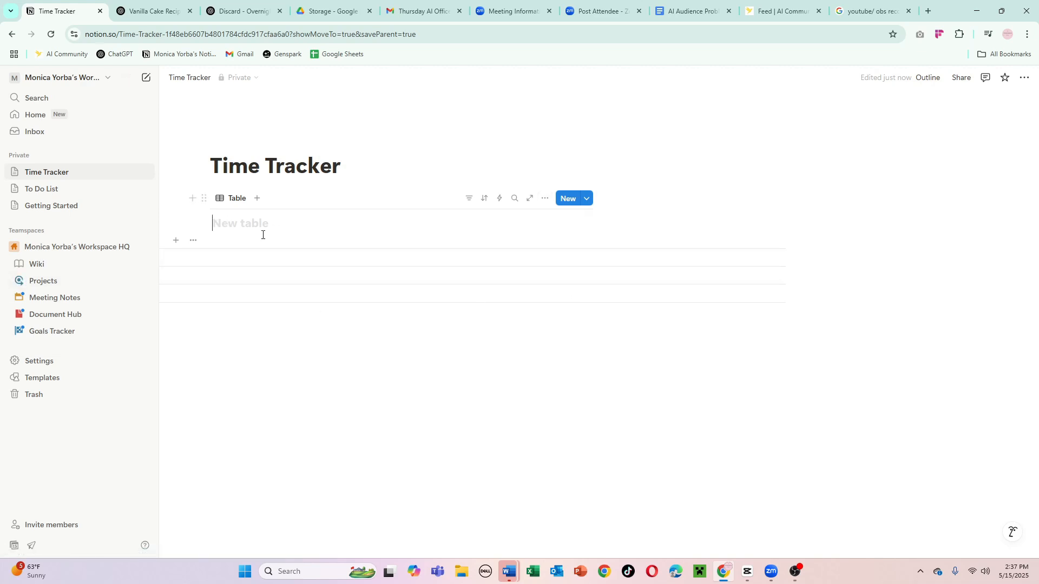
Step: Name the new table database "Task Time Tracker"
text(/)
key(BackSpace)
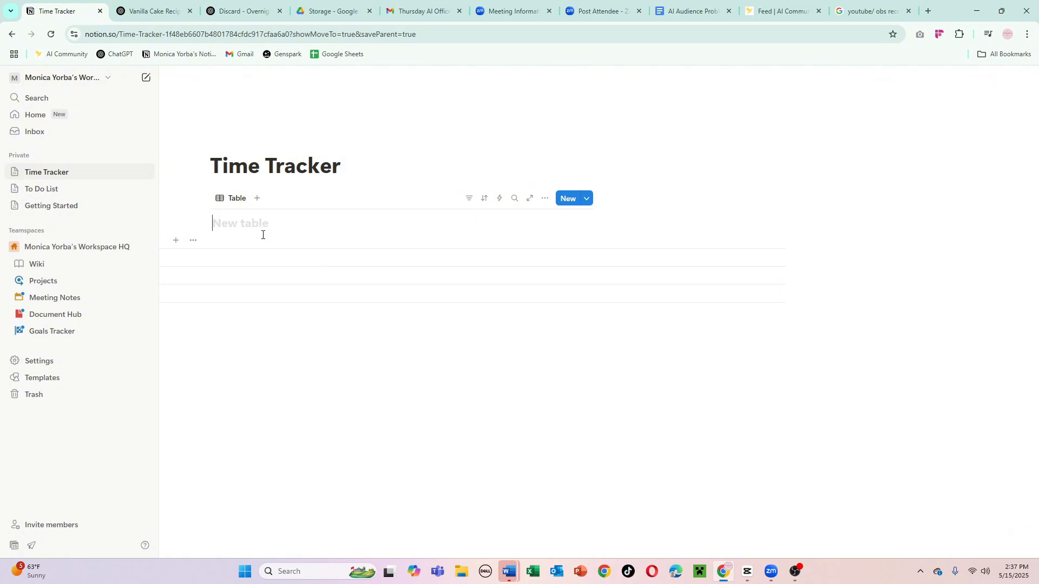
text(Task Time Tracker)
click(263, 244)
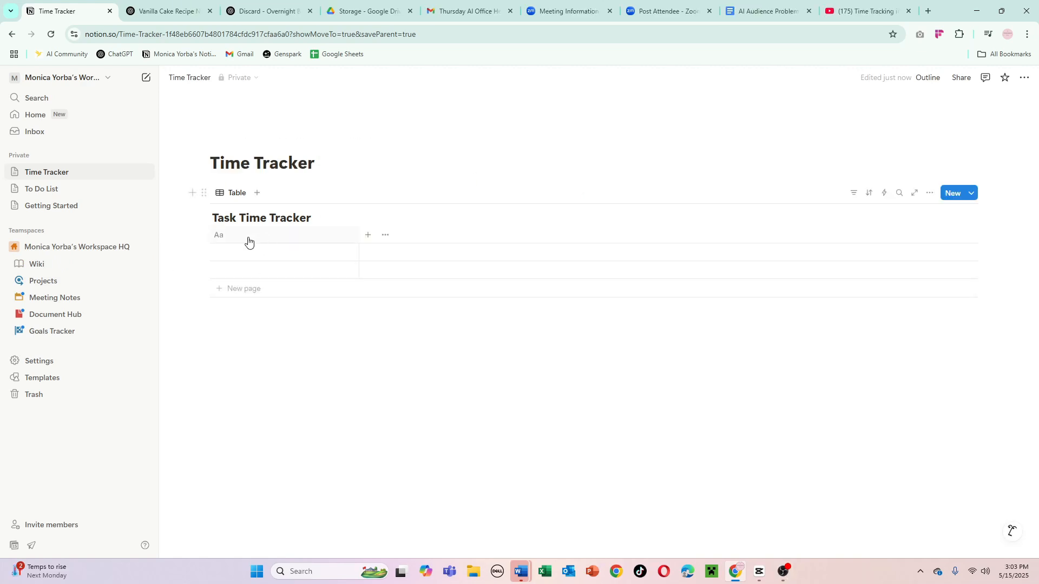
Step: Name the table's unnamed title property "Task"
click(249, 238)
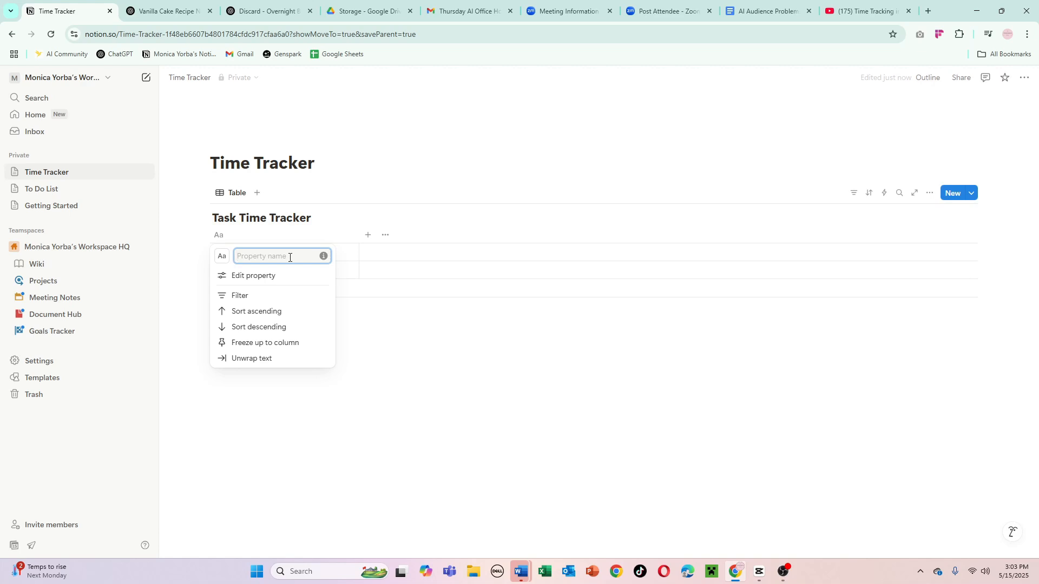
text(Tastk)
key(BackSpace)
key(BackSpace)
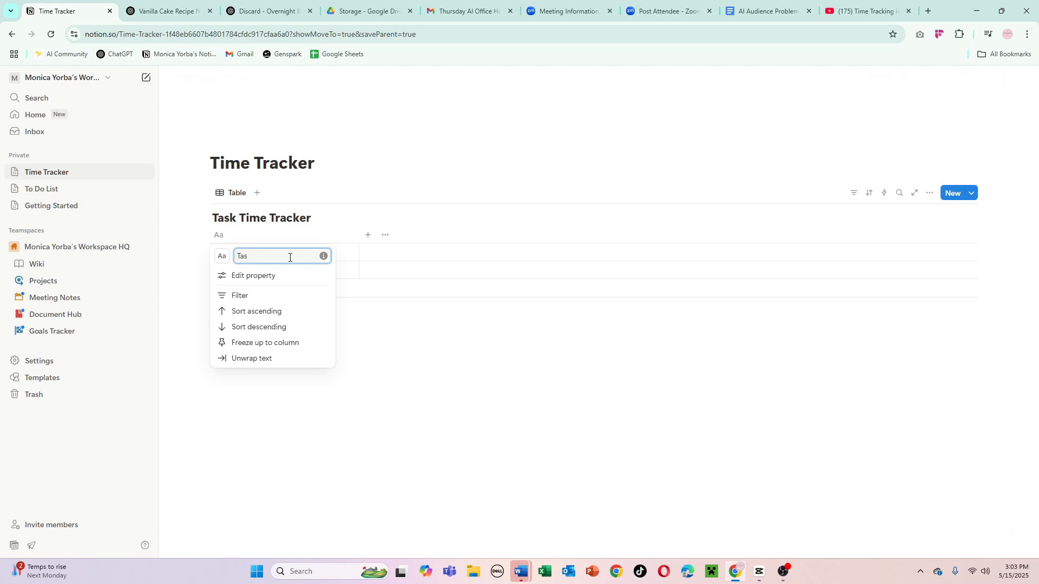
text(k)
key(Tab)
click(434, 350)
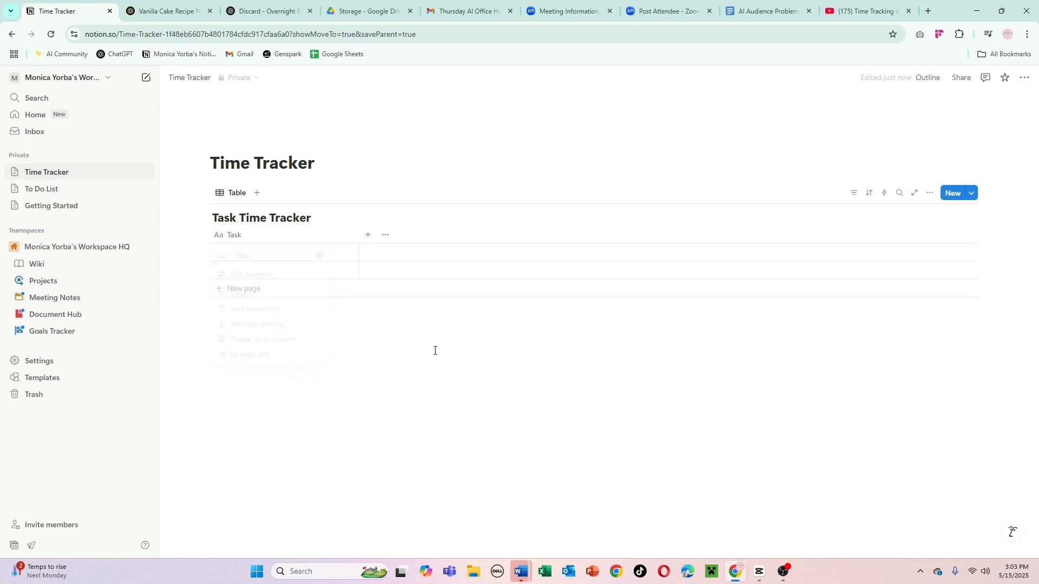
Step: Enter "Make Buttercream" as the task in the first row
click(260, 253)
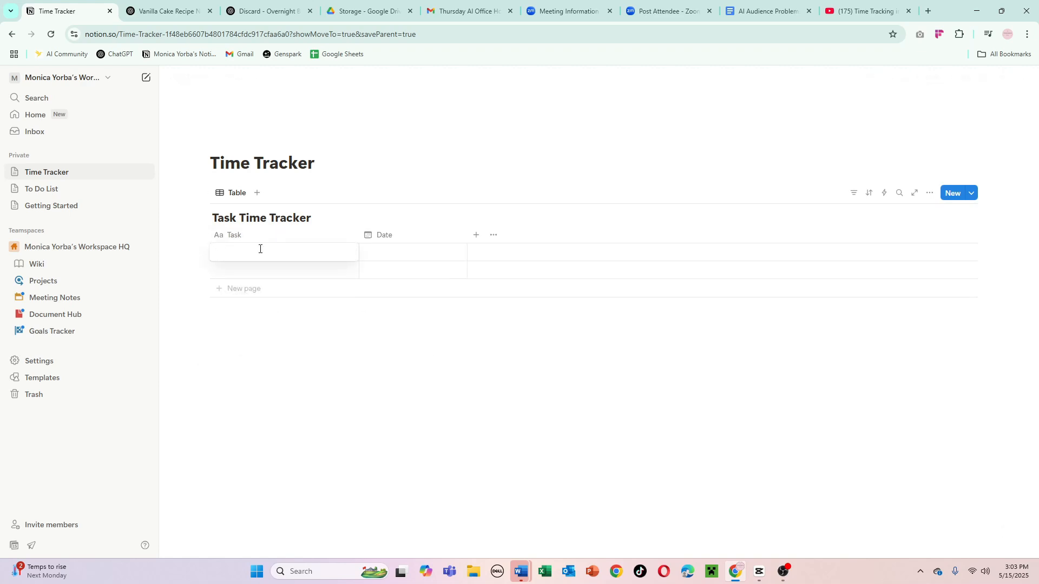
text(Make Buttercream)
key(Tab)
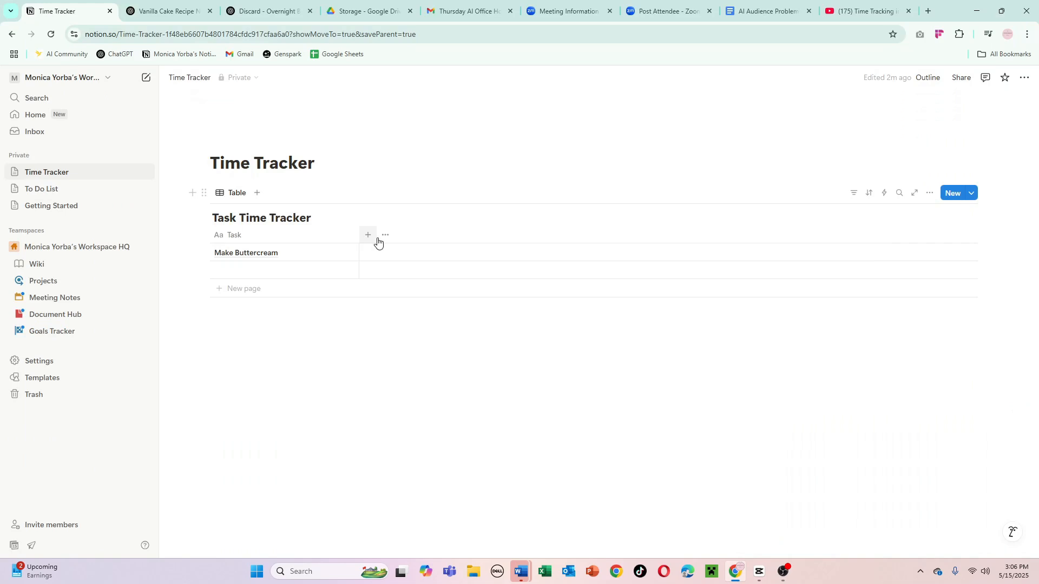
Step: Add a Button property to the table and name it "Start"
click(368, 236)
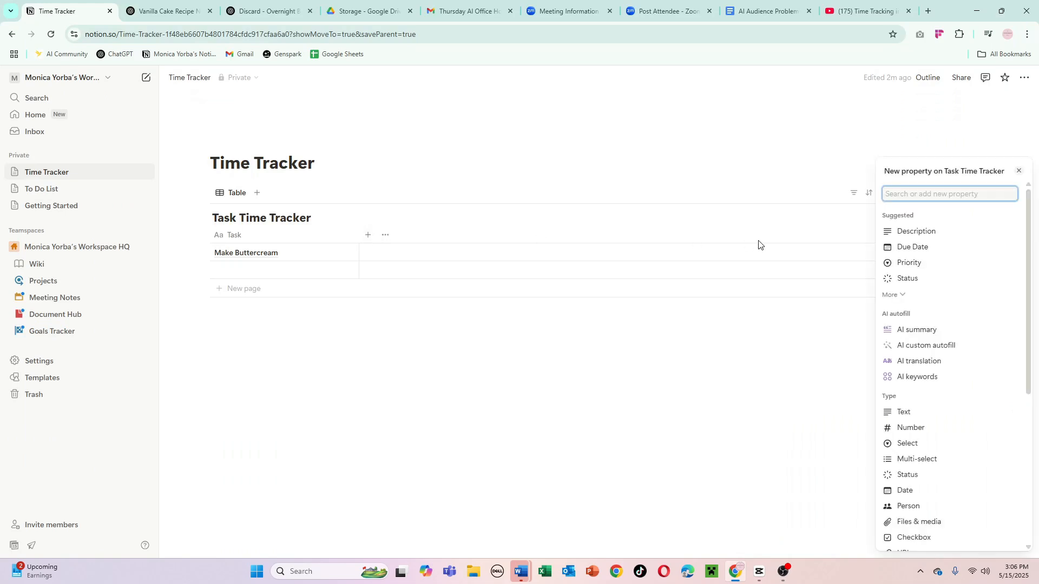
text(butto)
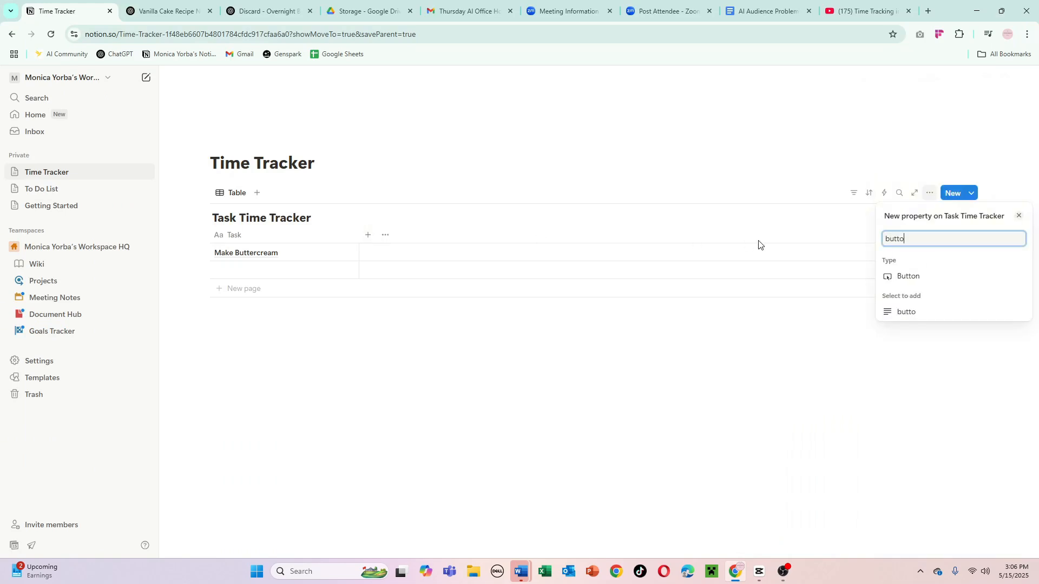
text(n)
click(925, 277)
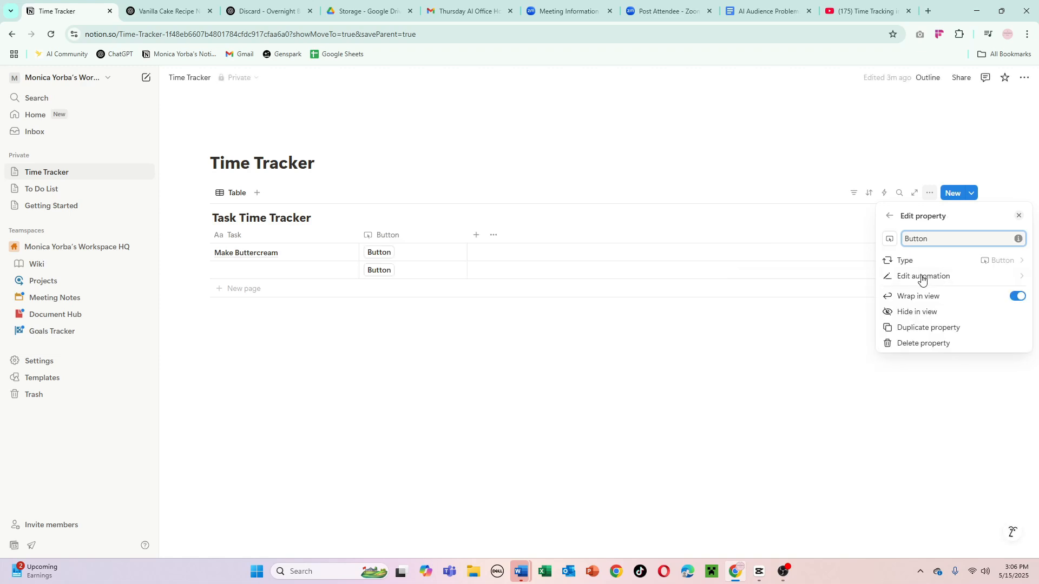
click(419, 236)
click(418, 236)
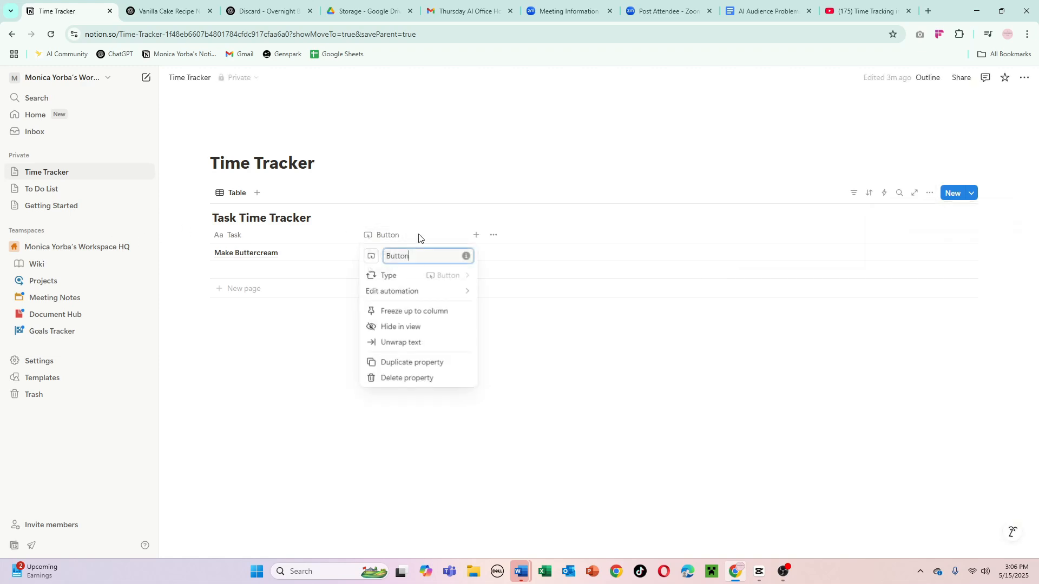
drag(410, 256, 397, 255)
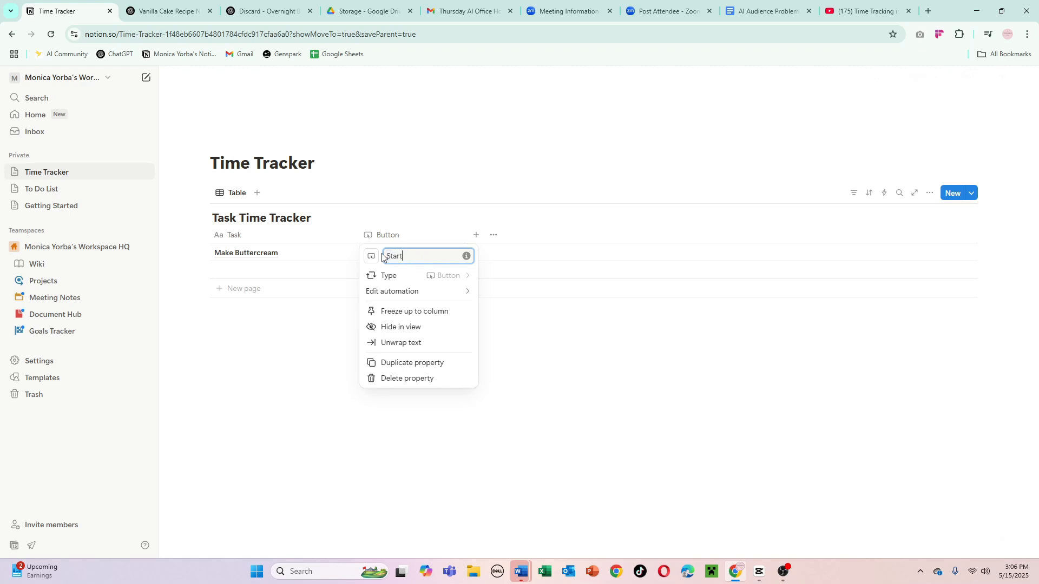
click(632, 424)
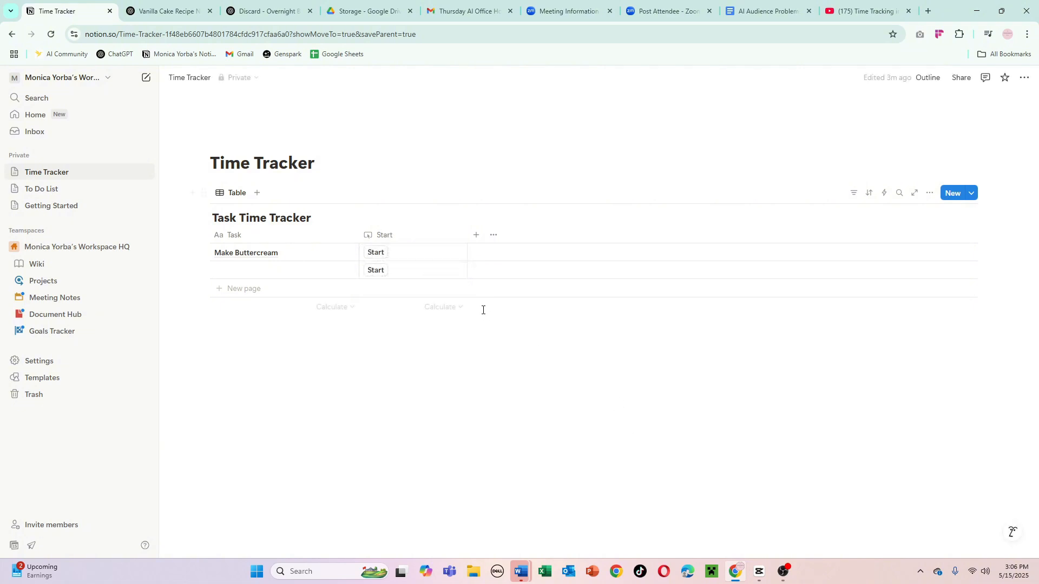
Step: Duplicate the Start button property and rename the copy "End"
click(460, 239)
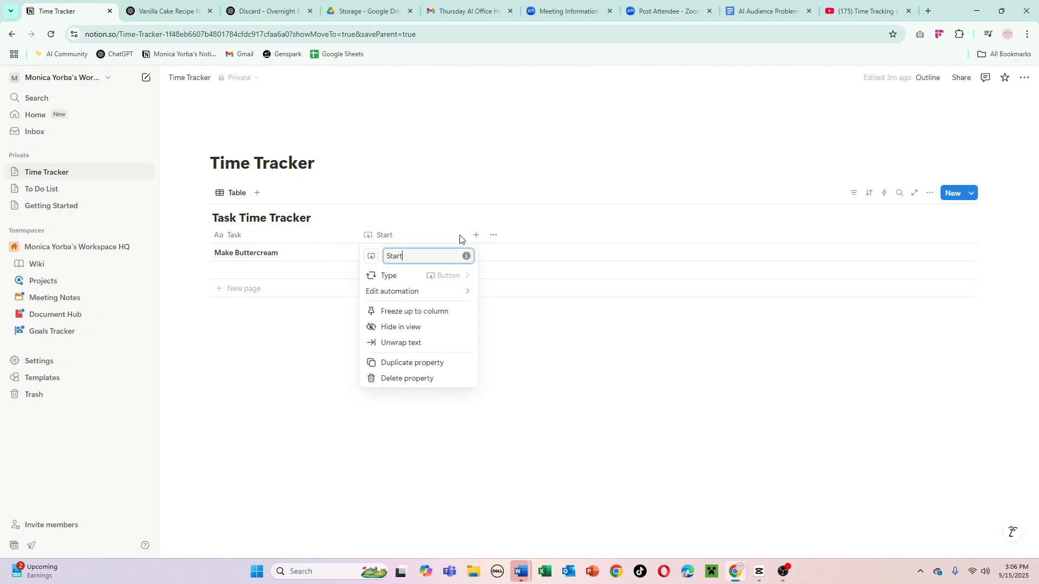
click(431, 365)
click(522, 241)
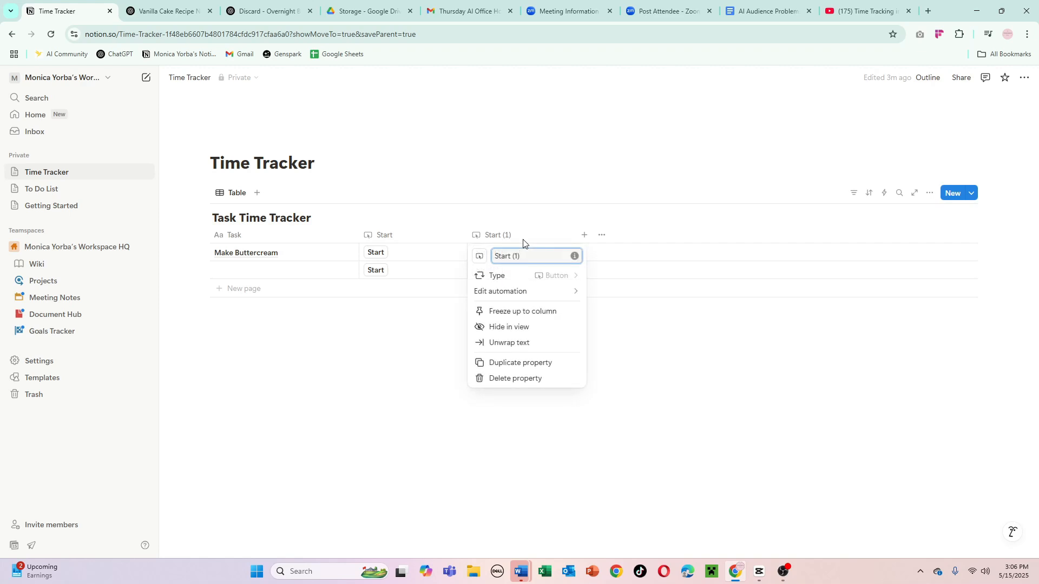
key(ctrl+a)
text(End)
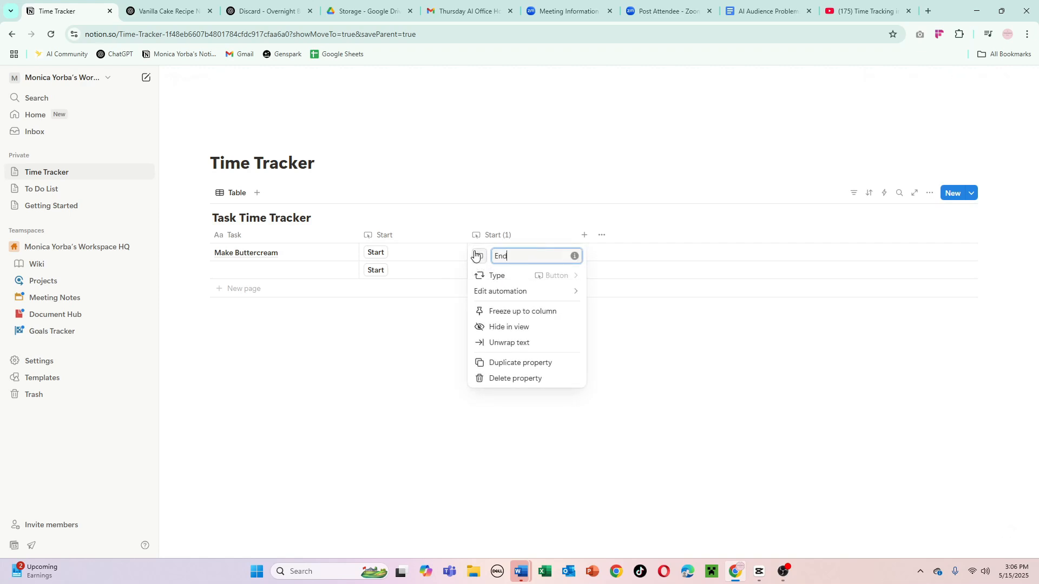
click(432, 318)
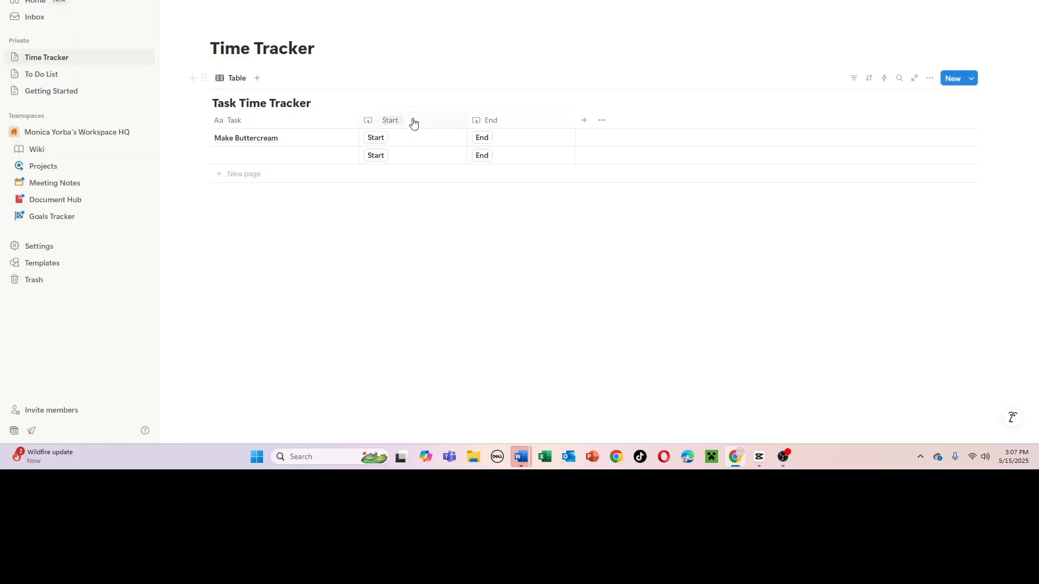
Step: Reorder the columns to Start, End, Task and narrow the Start and End columns
drag(422, 123, 258, 120)
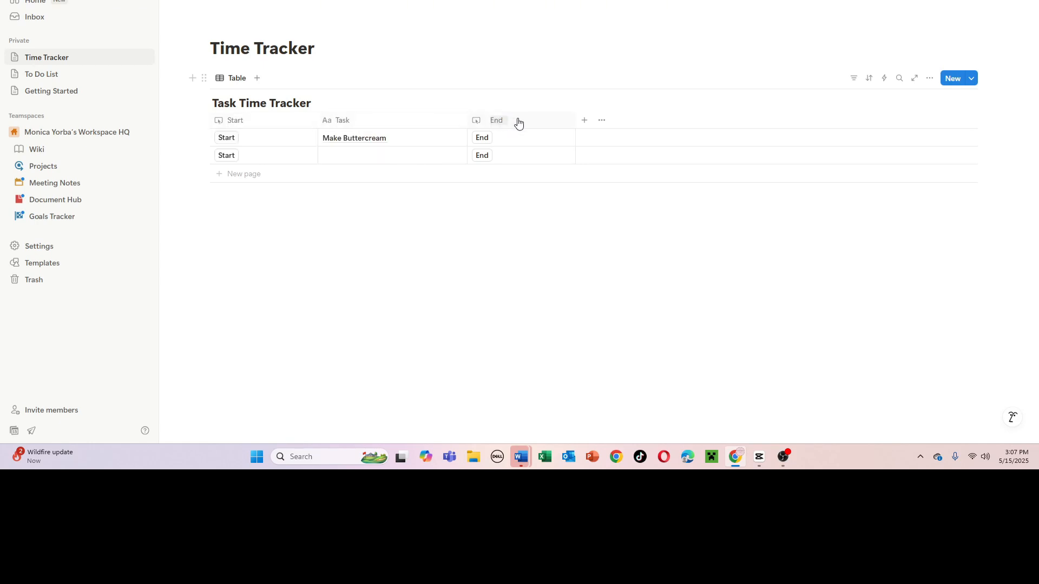
drag(517, 121, 247, 120)
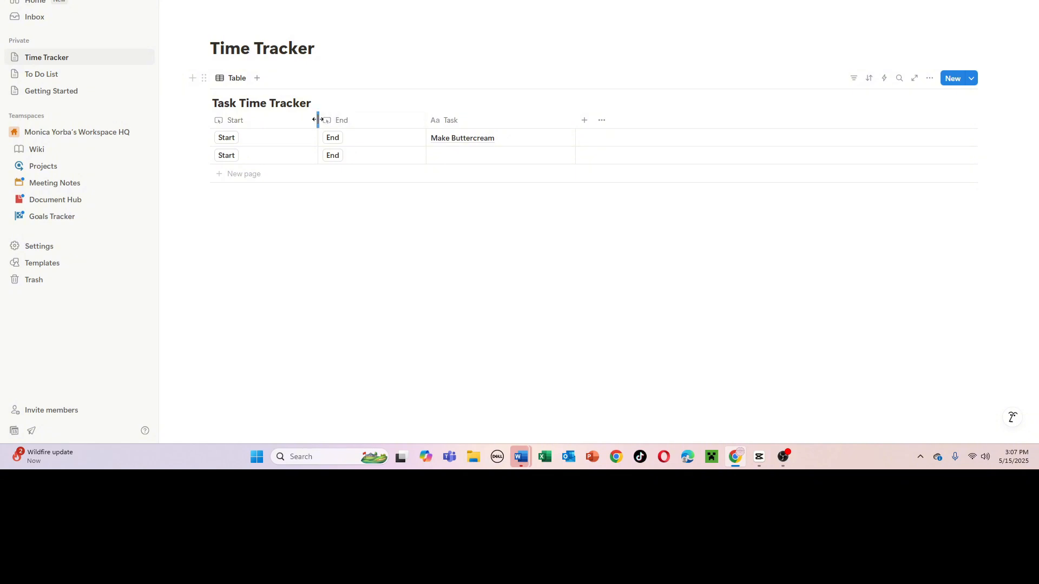
drag(318, 119, 274, 118)
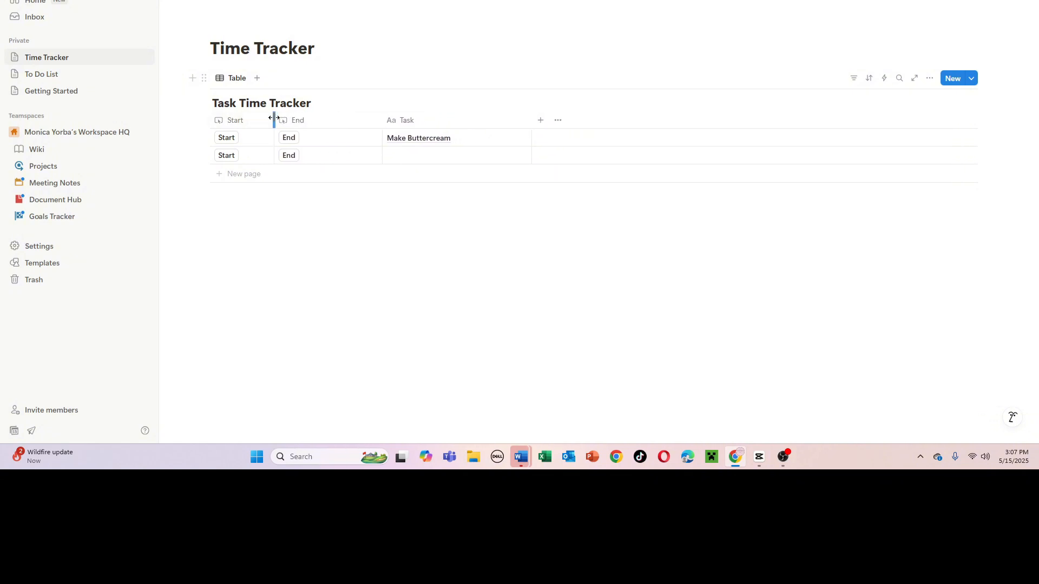
drag(382, 120, 340, 120)
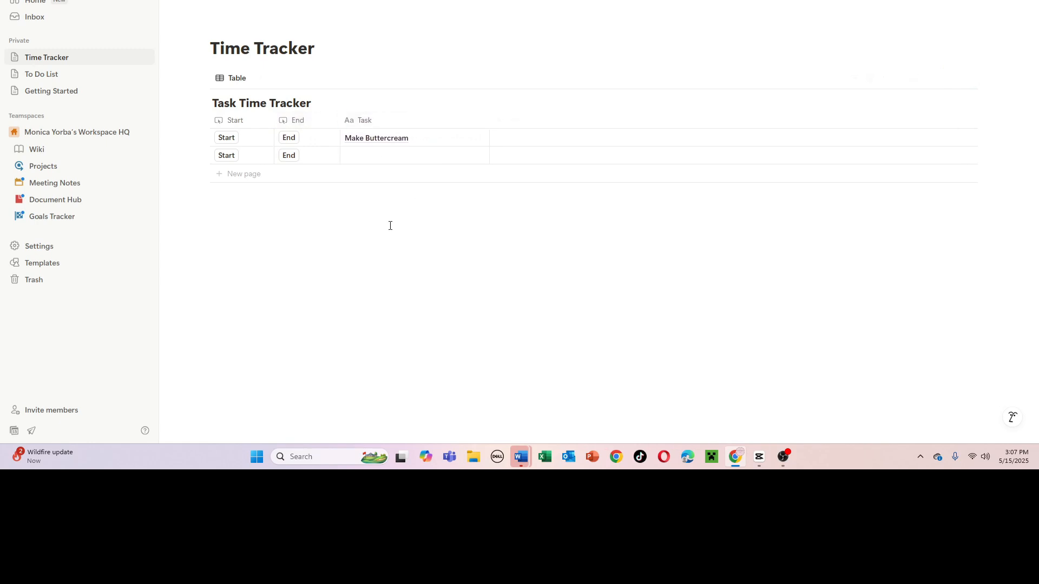
Step: Add a Date property after the Task column and name it "Start Time"
mouse_move(466, 197)
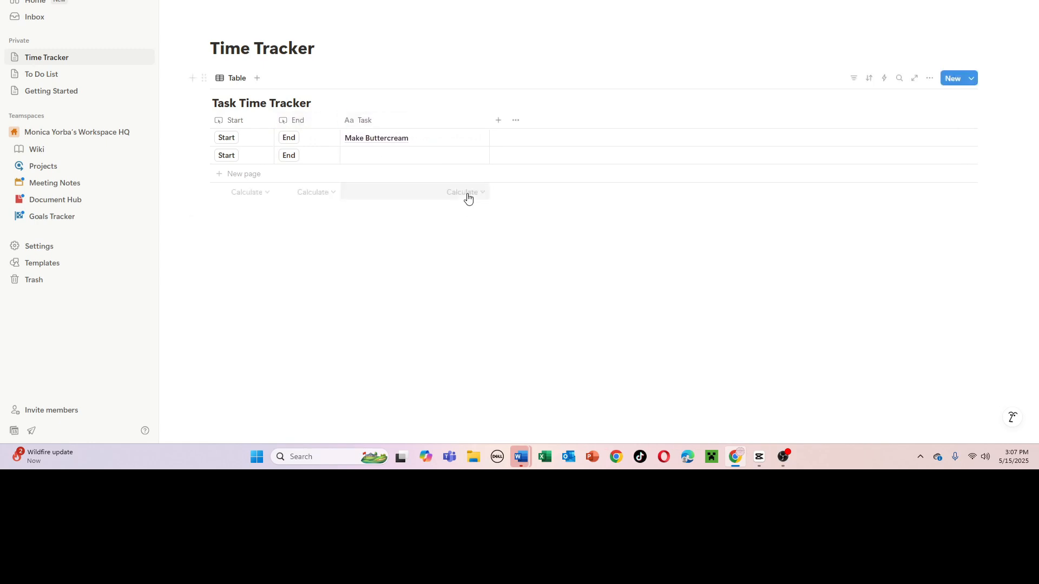
click(498, 121)
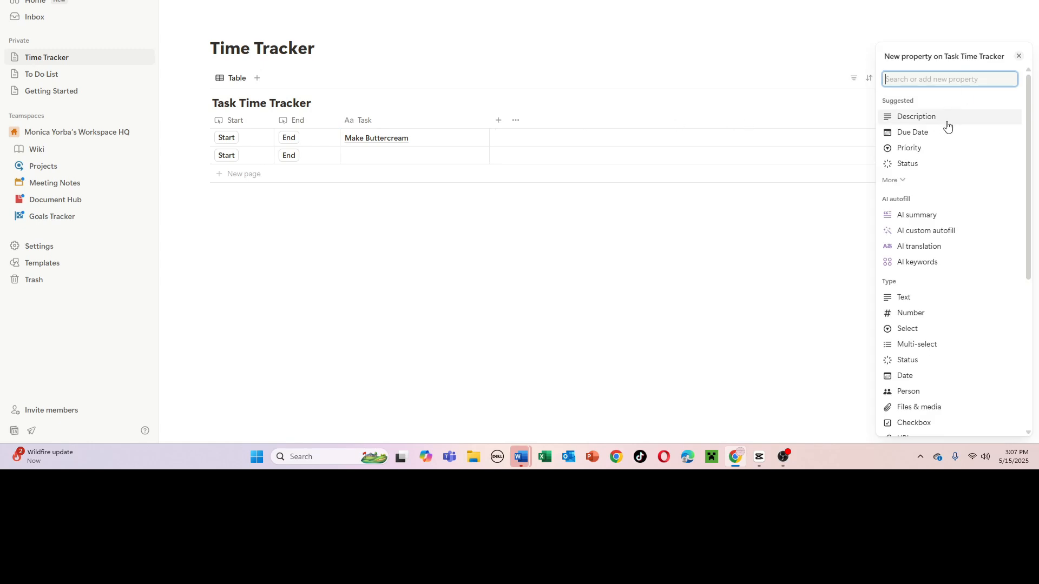
text(date)
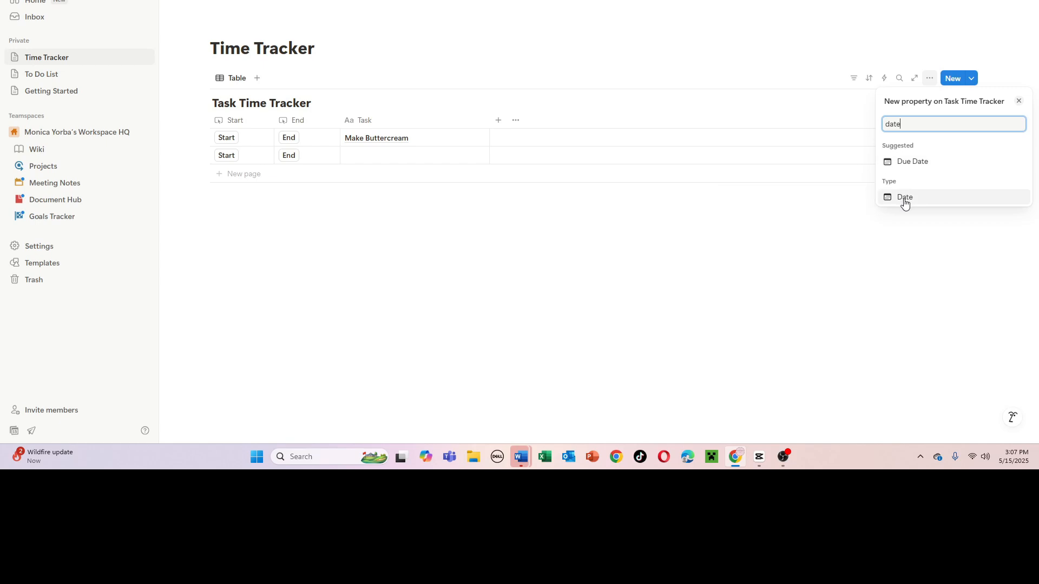
click(905, 198)
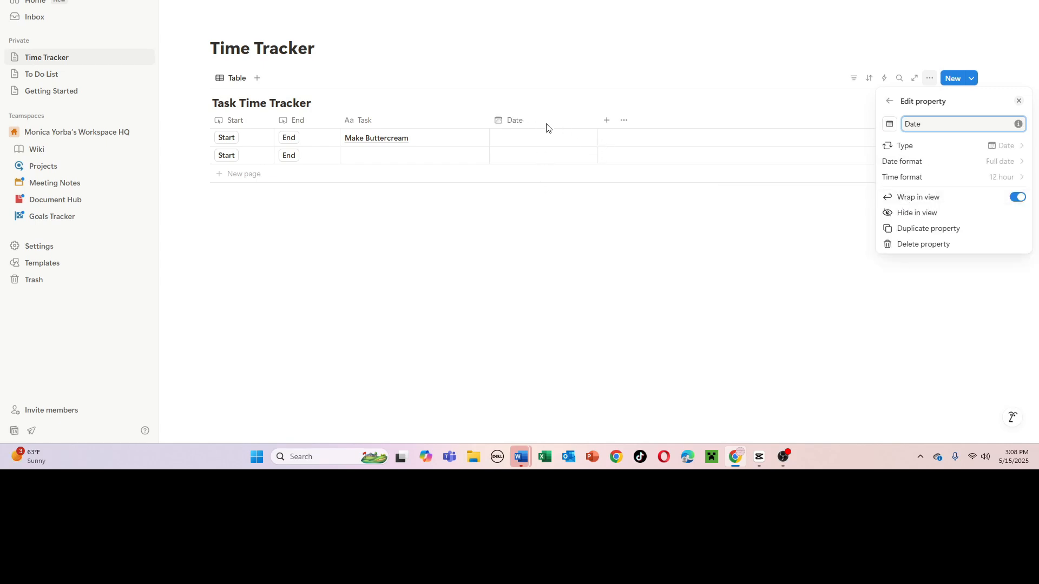
drag(930, 124, 895, 124)
text(Start Tim)
key(BackSpace)
key(BackSpace)
text(ime)
click(809, 230)
Step: Duplicate the Start Time date property and rename the copy "End Time"
click(583, 124)
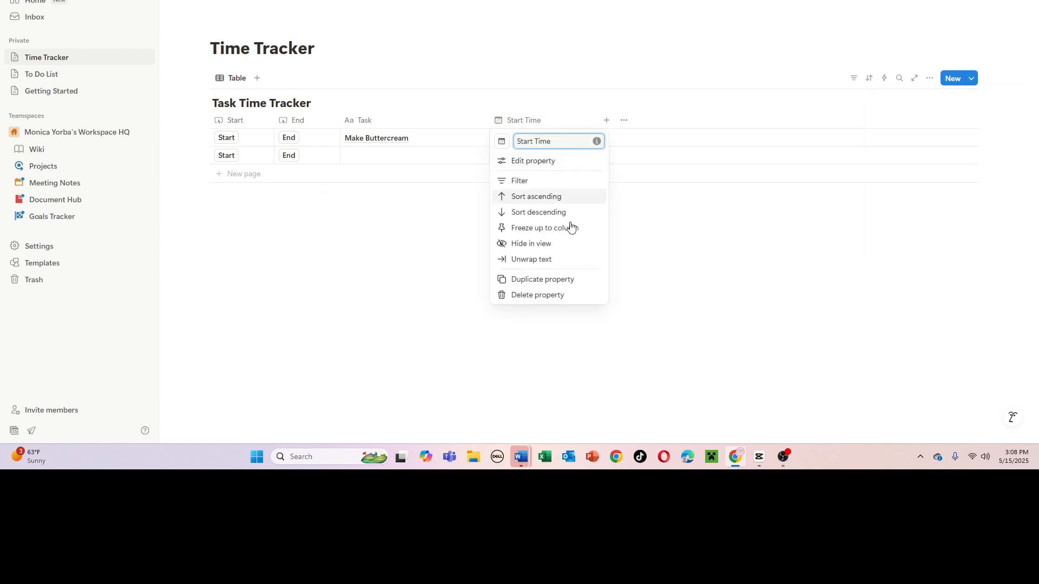
click(533, 282)
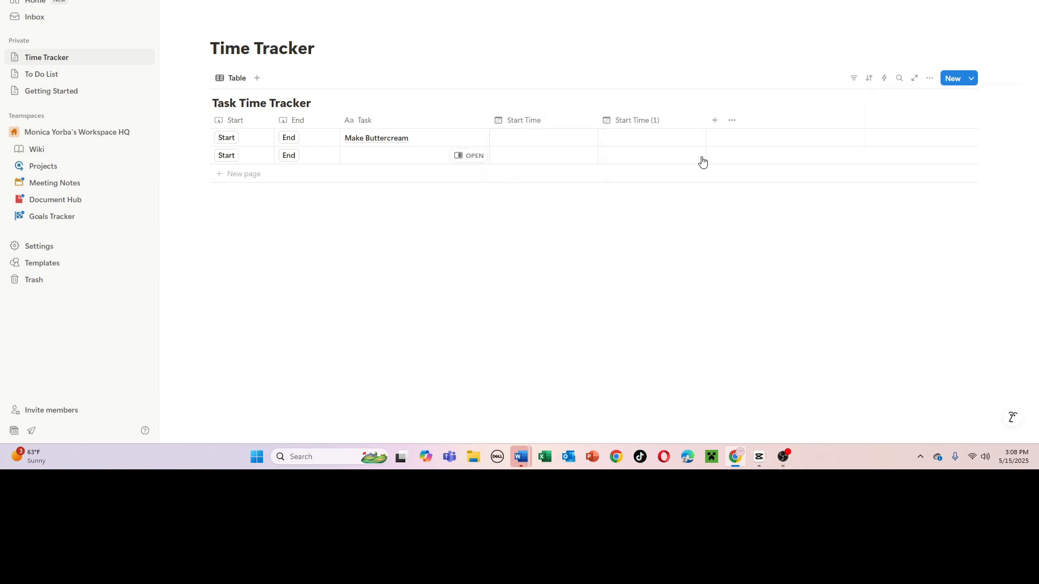
click(677, 127)
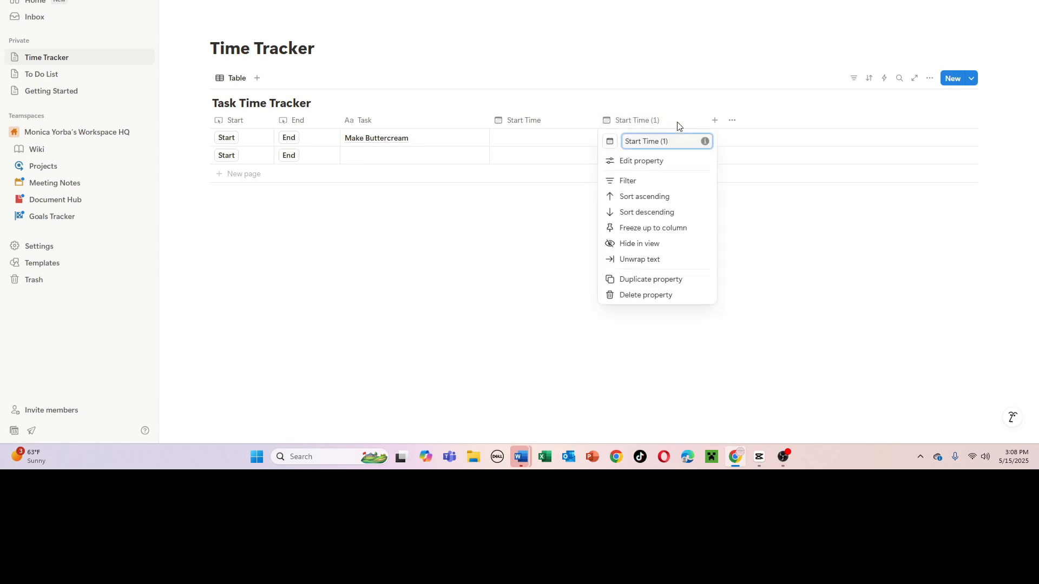
key(ctrl+a)
text(End To)
text(me)
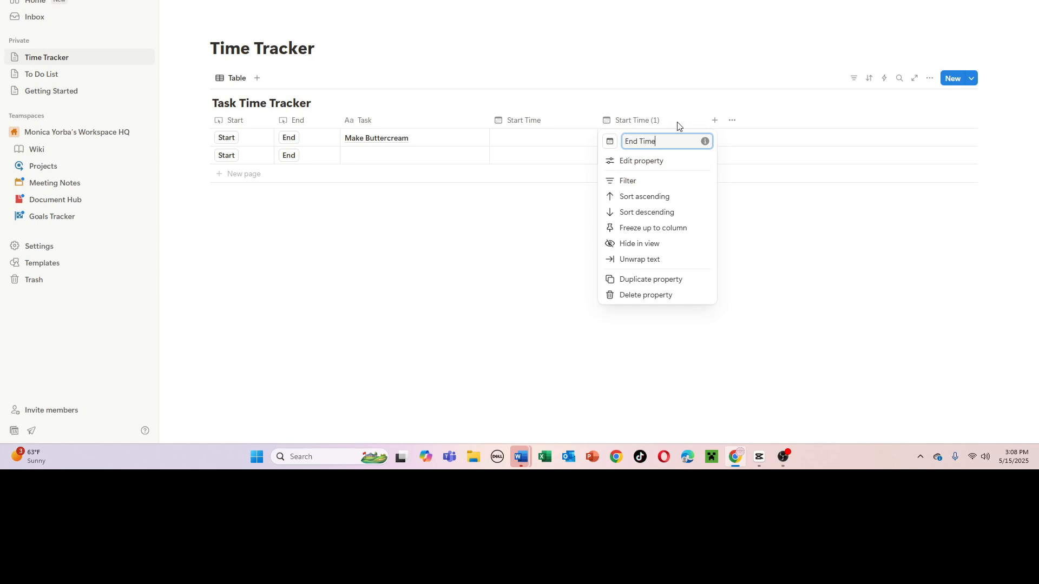
click(524, 203)
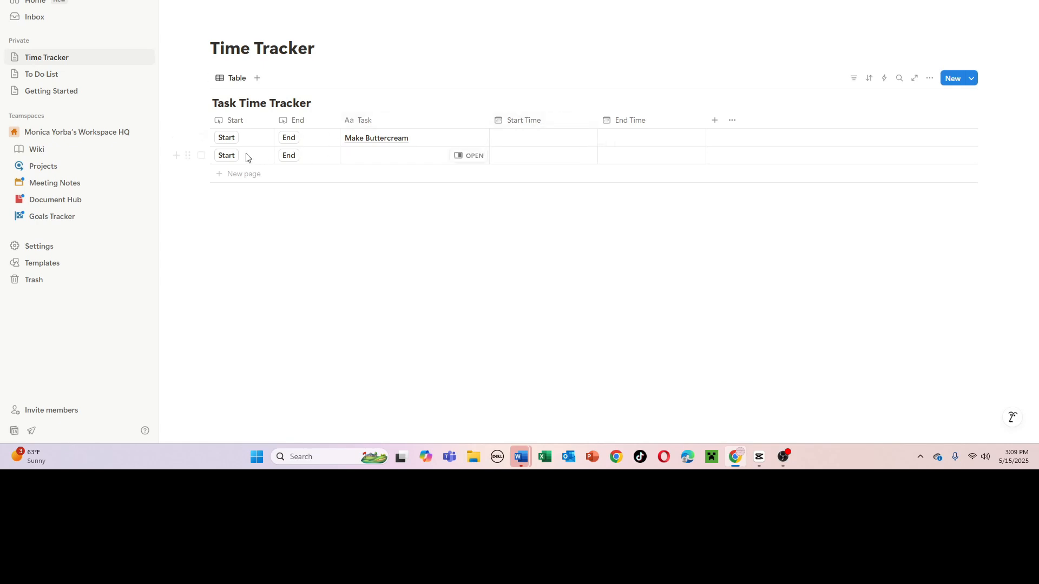
Step: Give the Start button an automation that sets Start Time to Time triggered on this page, and save it
click(235, 120)
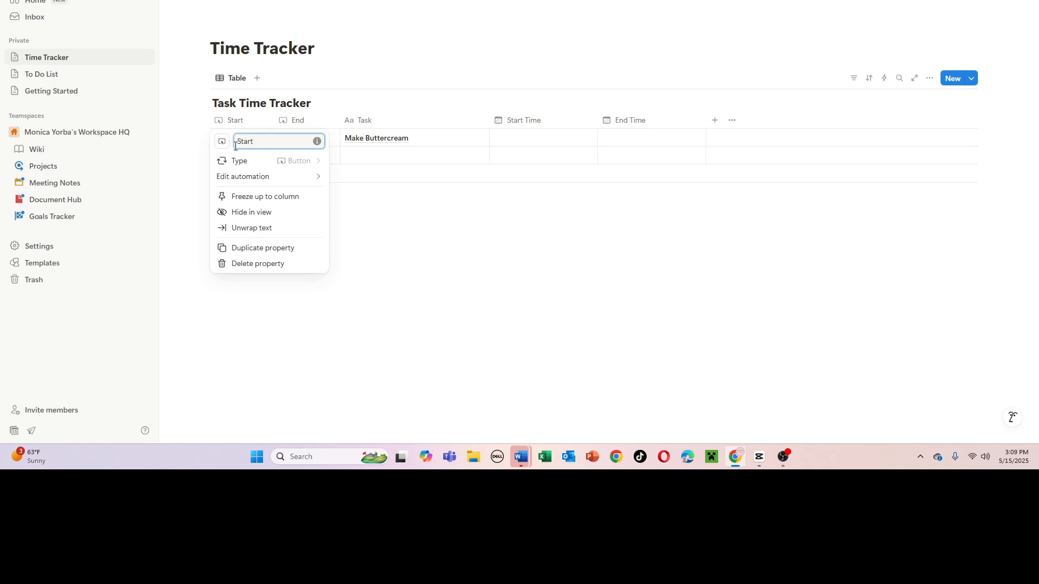
click(231, 175)
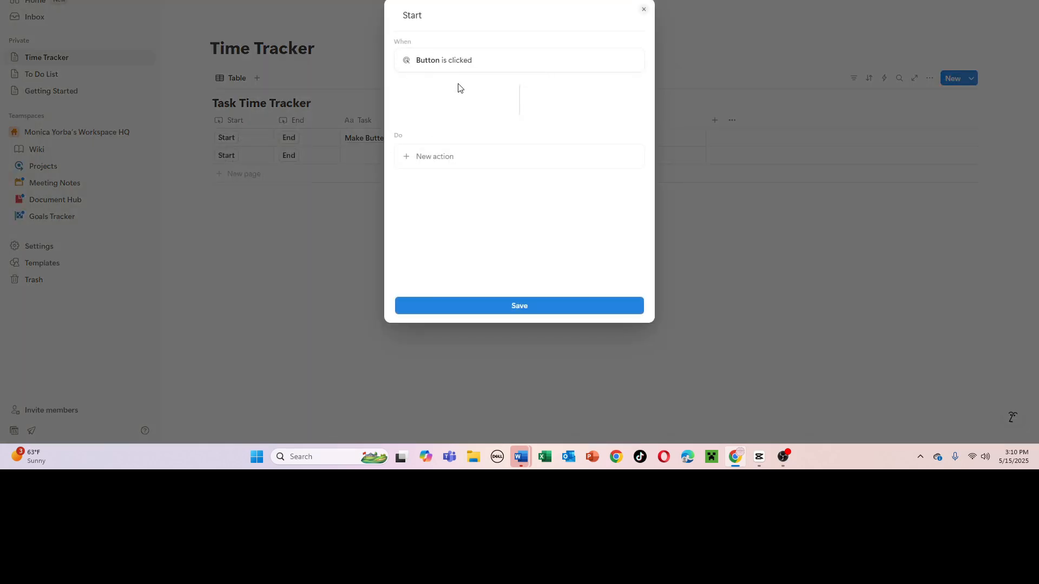
click(424, 158)
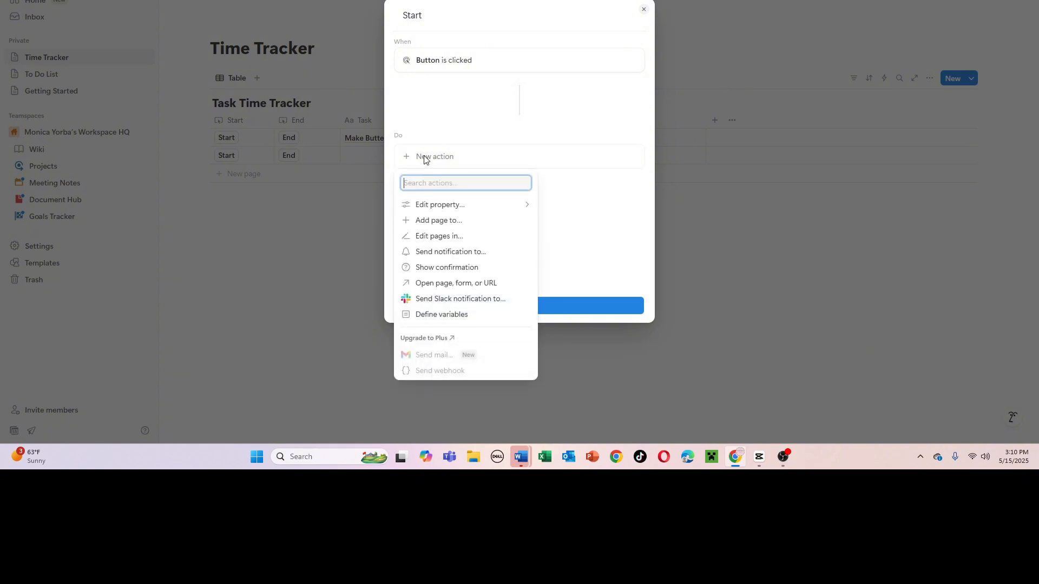
click(457, 205)
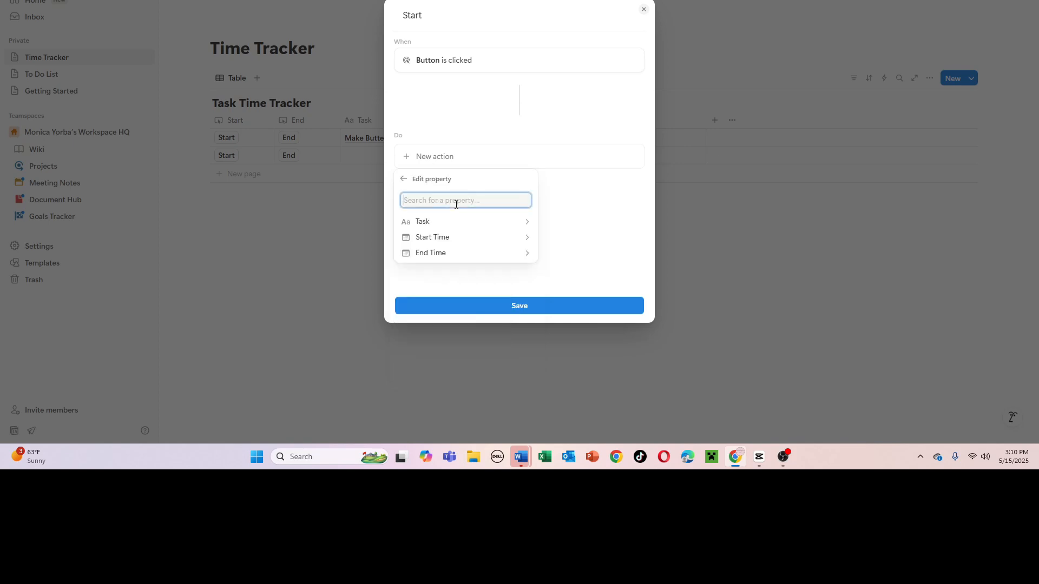
click(448, 242)
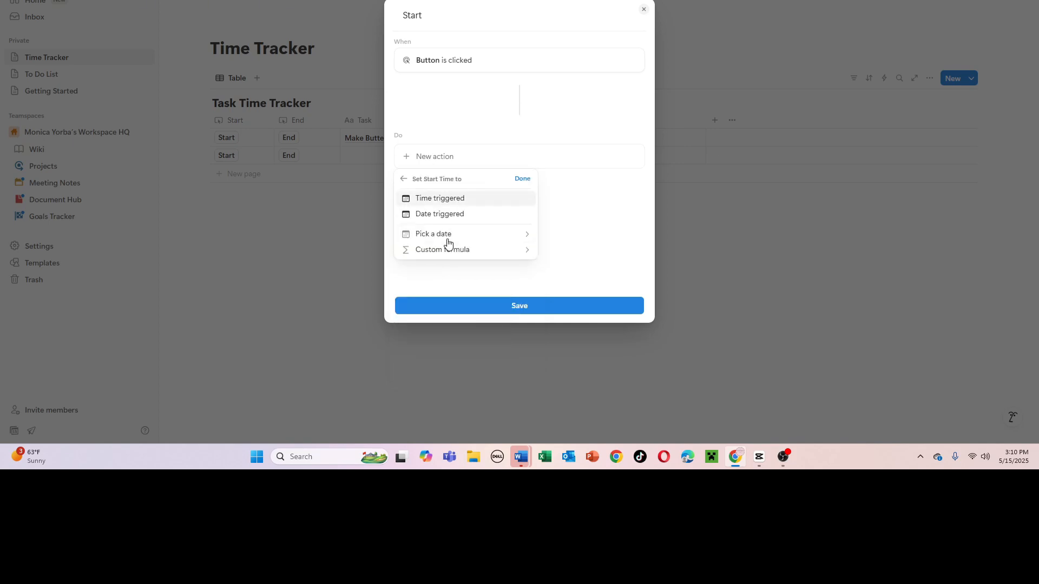
click(438, 200)
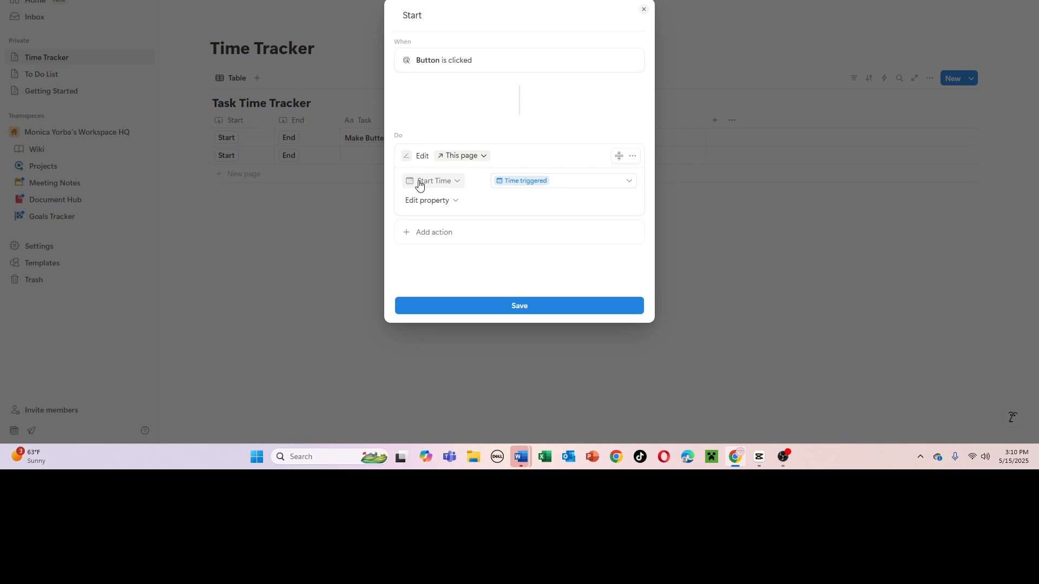
click(546, 306)
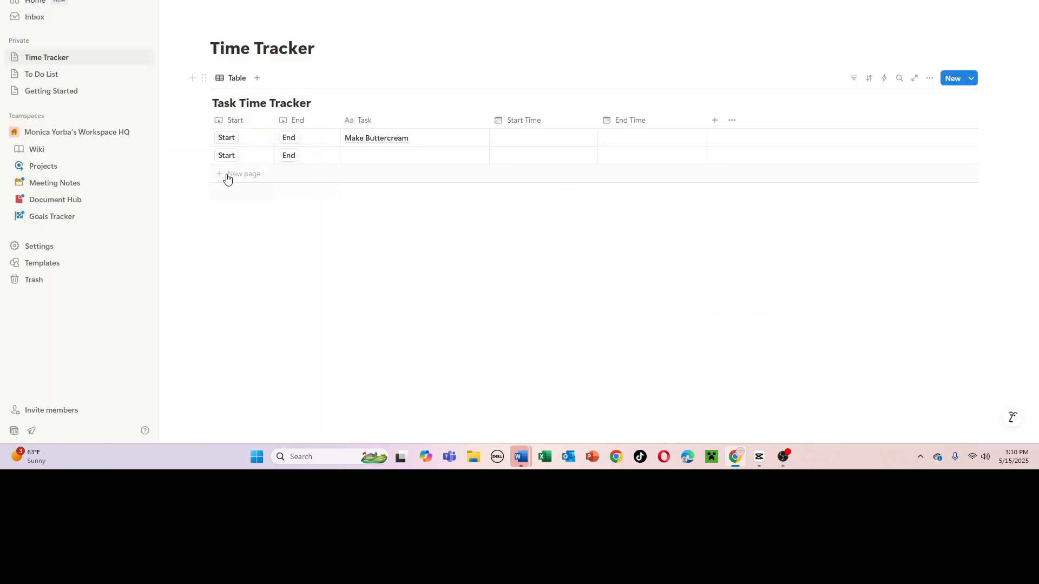
Step: Give the End button a saved automation that sets End Time to Time triggered, and record the start time of the Make Buttercream task
click(302, 123)
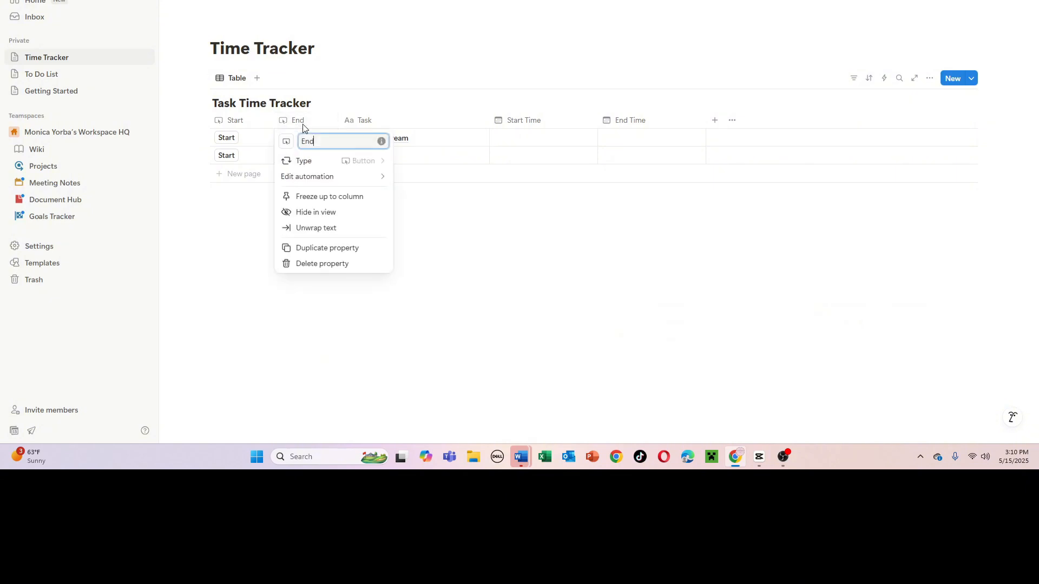
click(317, 177)
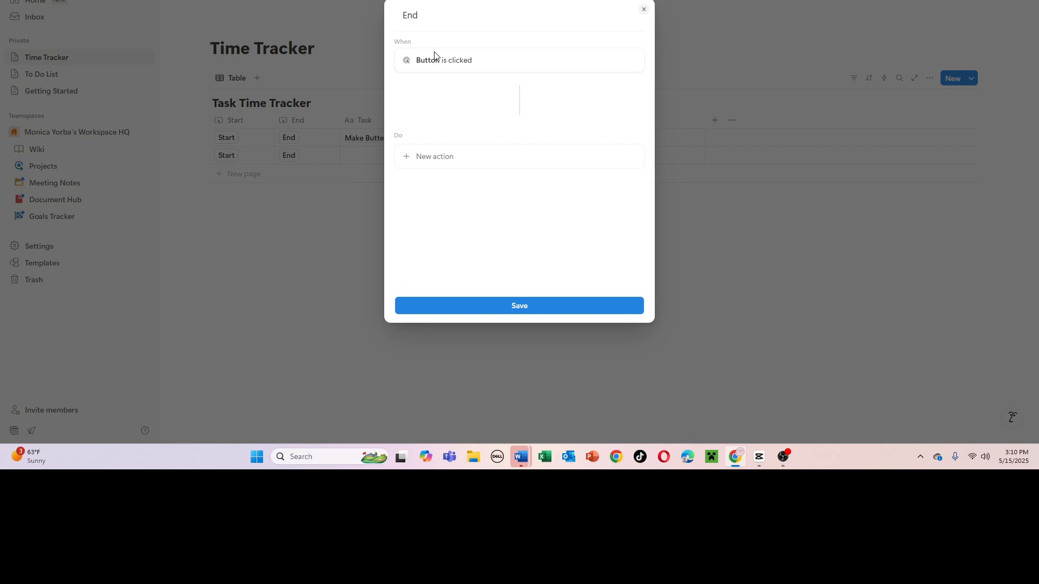
click(436, 158)
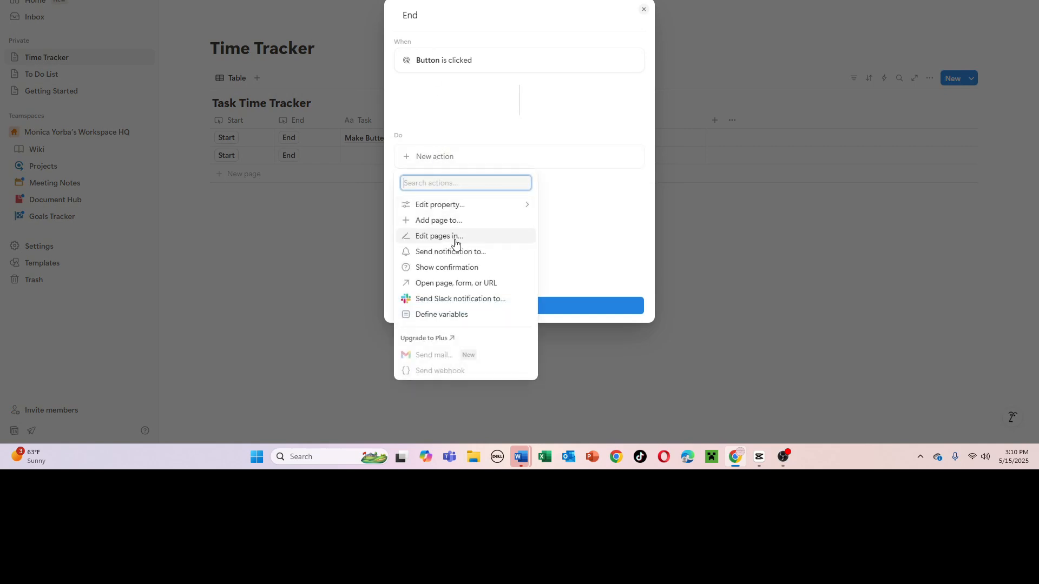
click(457, 205)
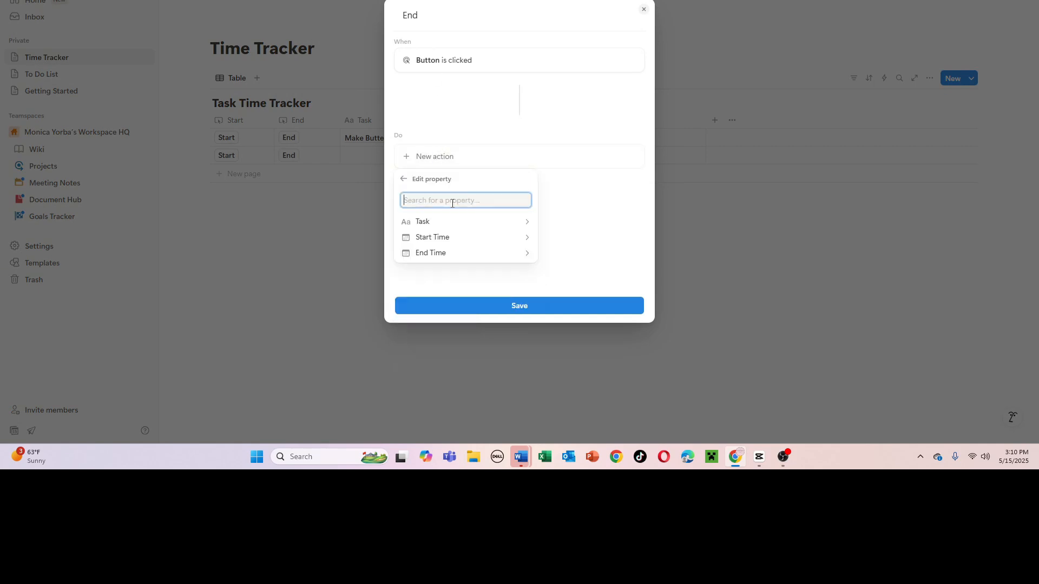
click(454, 253)
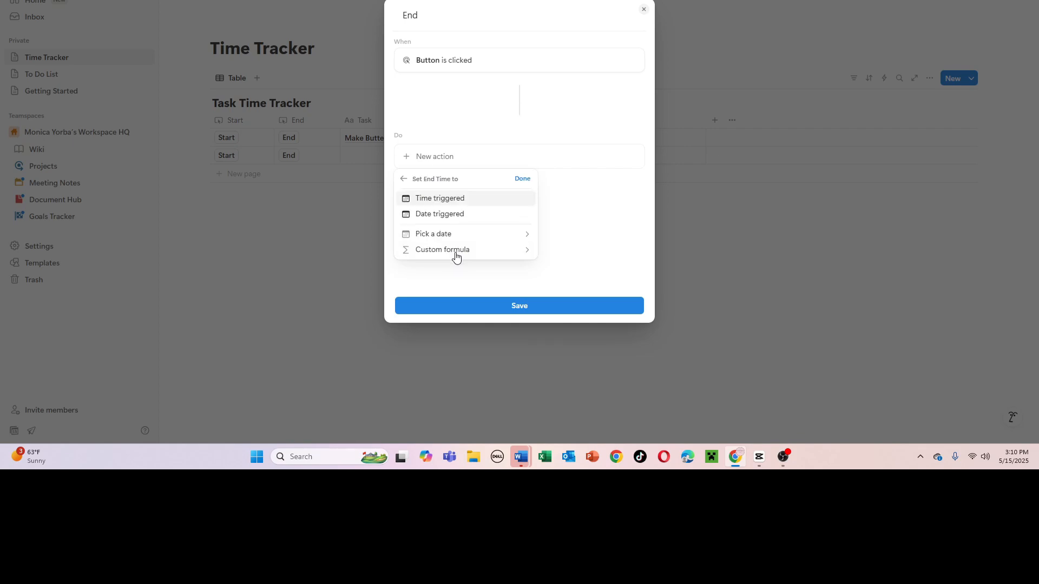
click(453, 201)
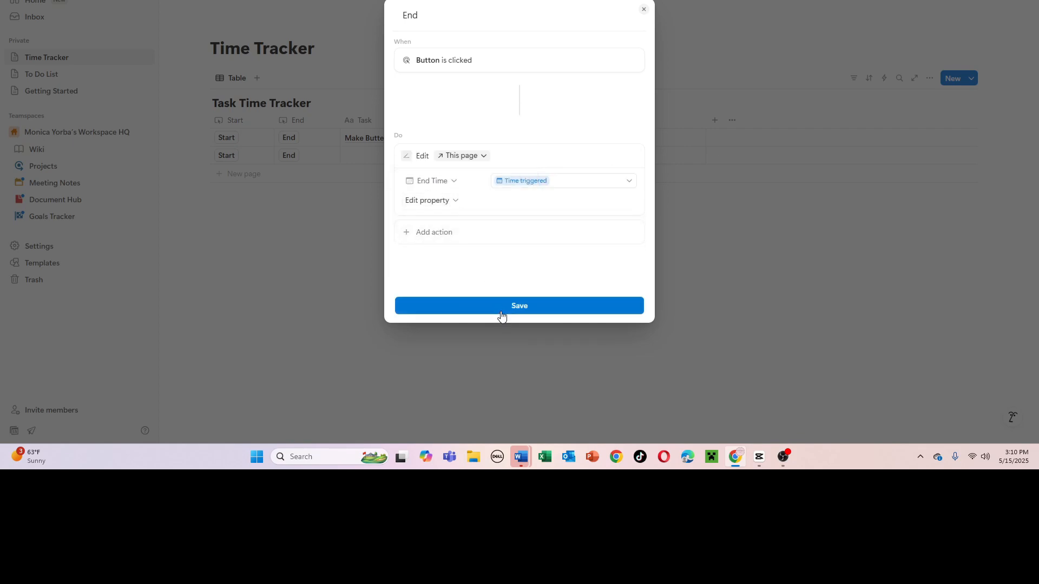
click(501, 314)
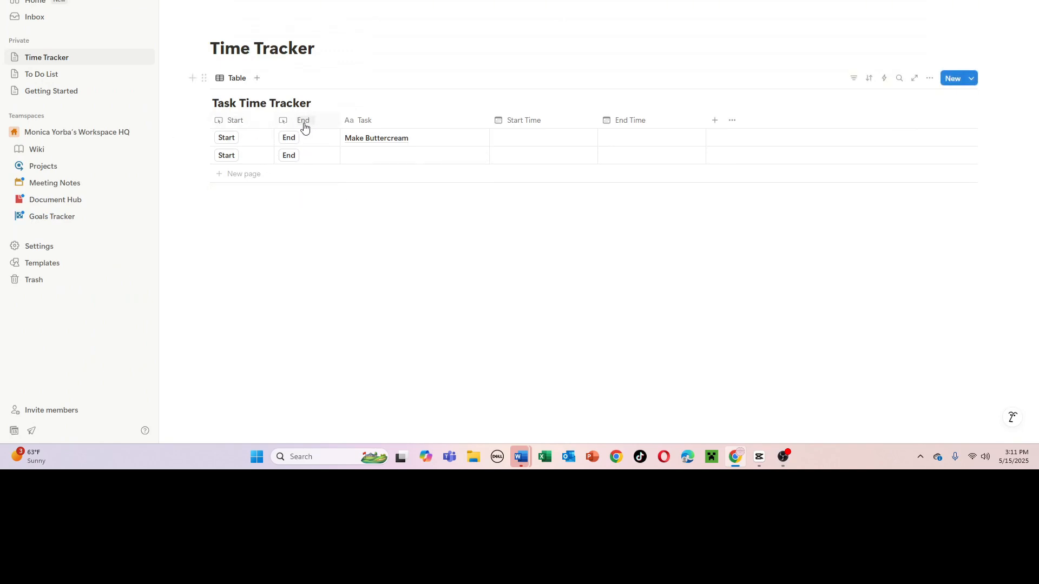
click(223, 138)
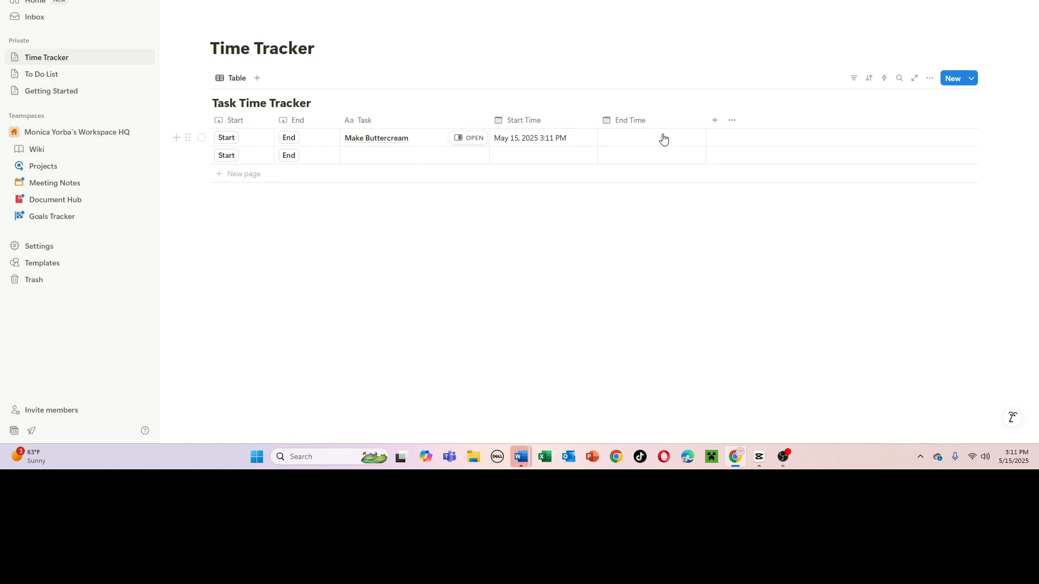
Step: Add a Formula property to the table after the End Time column
click(715, 121)
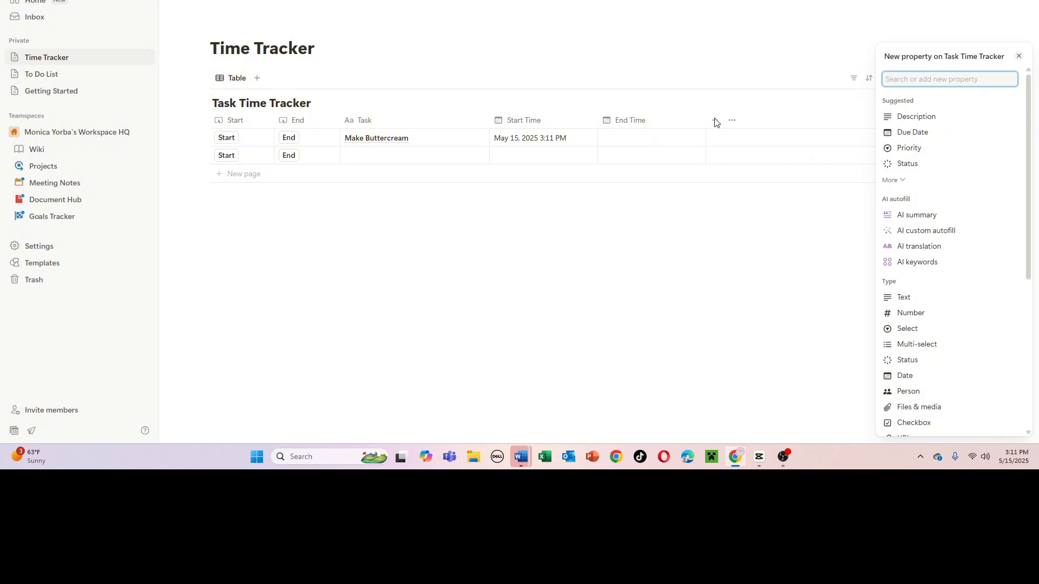
text(form)
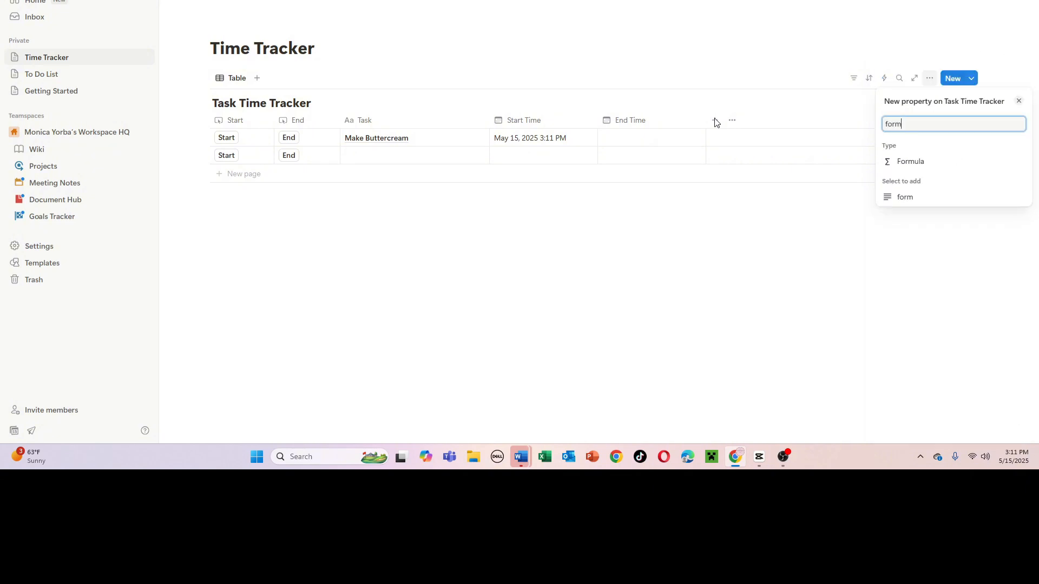
text(ula)
click(903, 162)
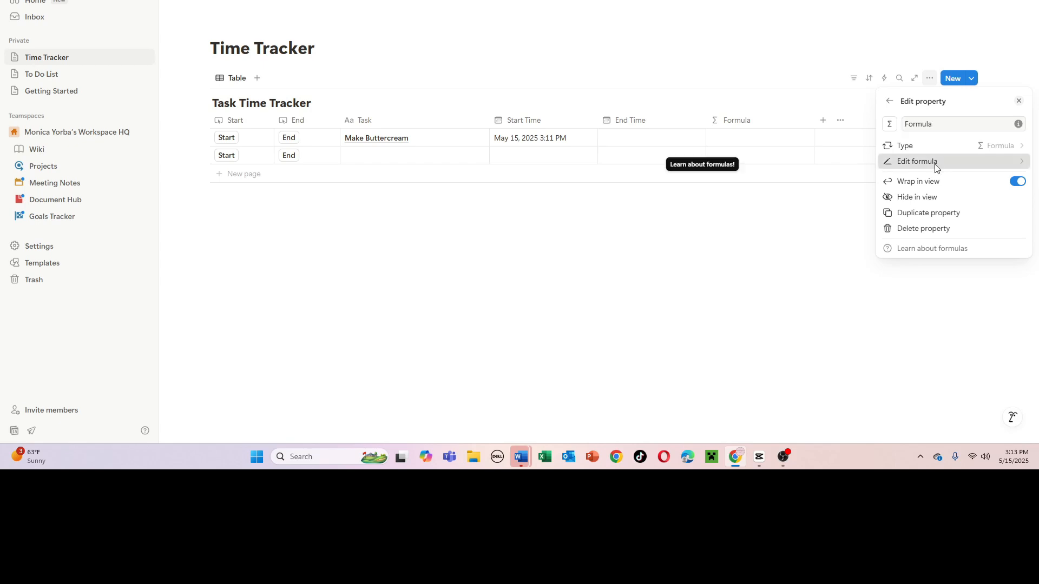
Step: Set the property's formula to round(dateBetween(End Time, Start Time, "minutes")/60*100)/100 and record the end time of the Make Buttercream task
click(935, 164)
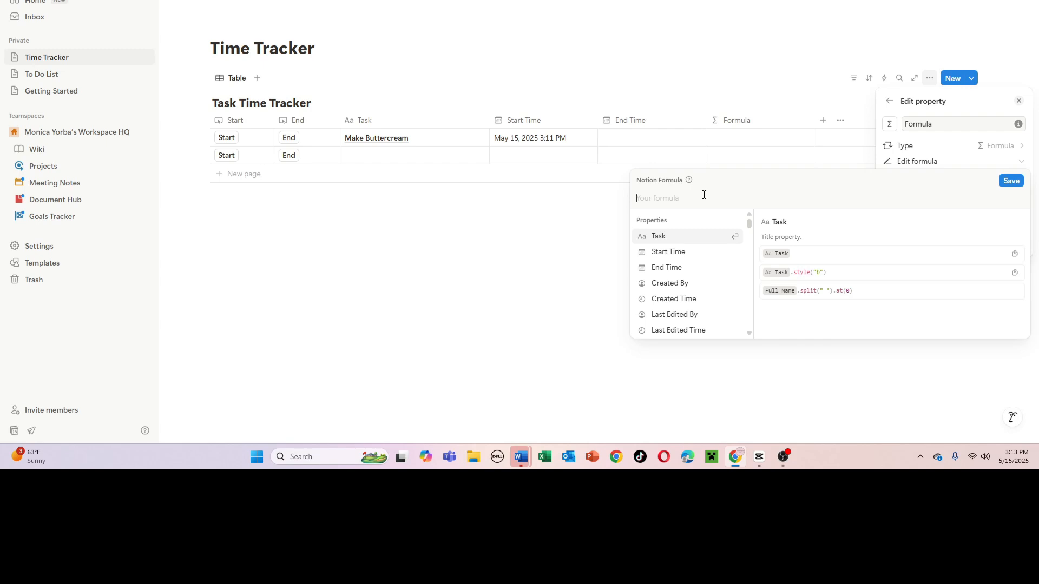
text(round(dateBetween(End Time, Start Time,"minutes")/60*100)/100)
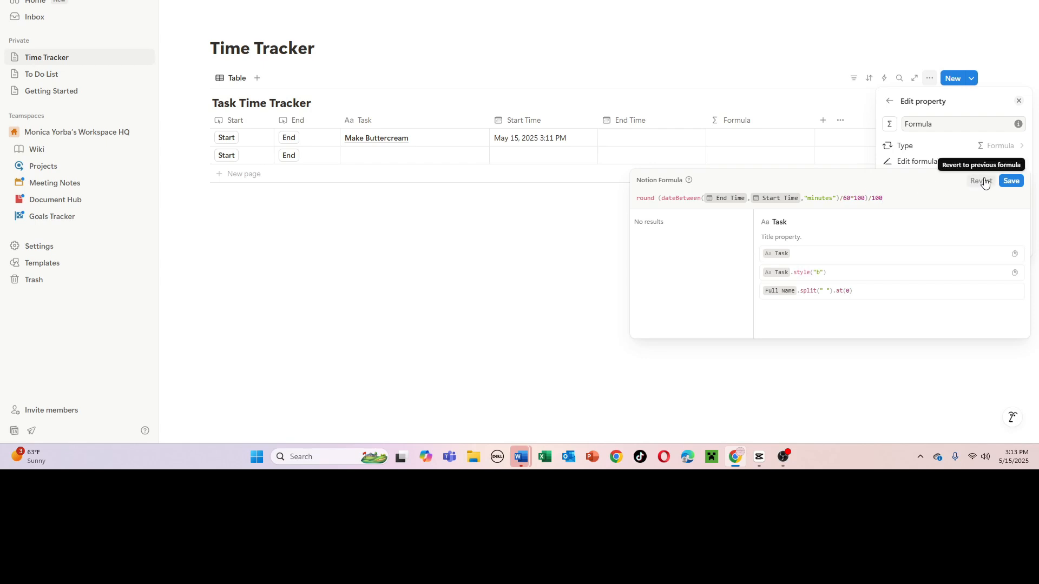
click(1009, 182)
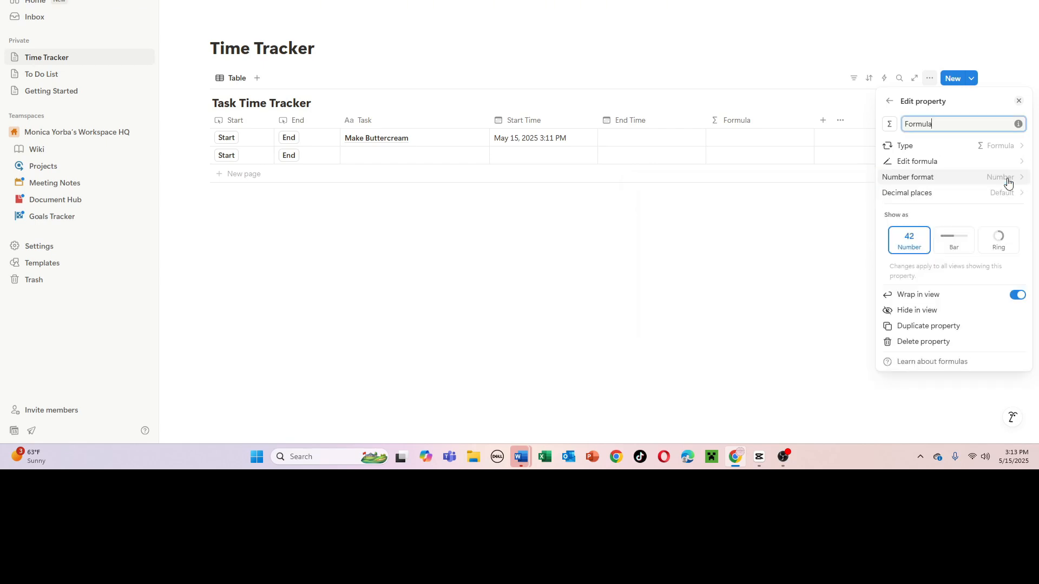
key(Escape)
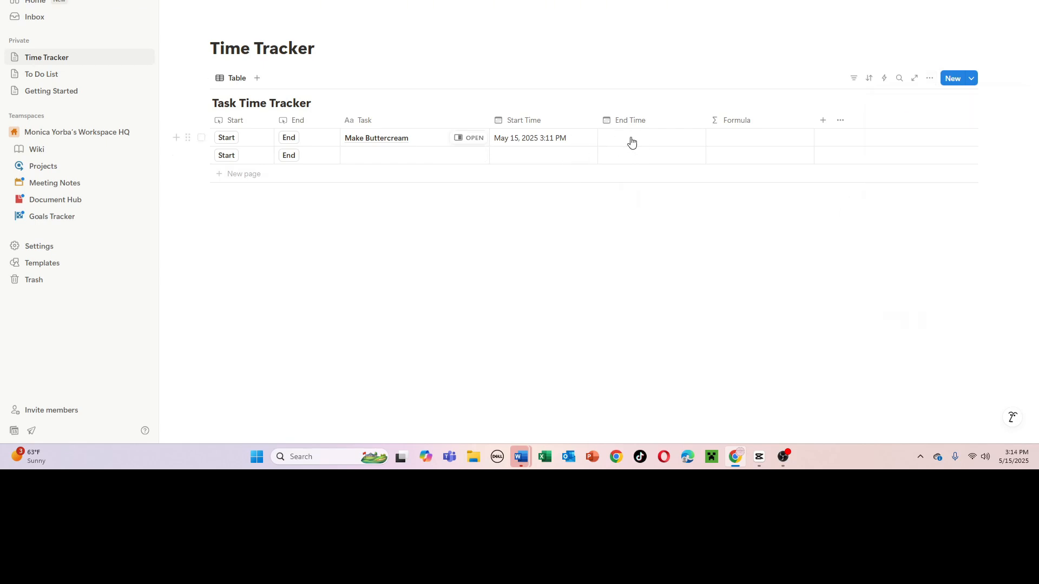
click(289, 138)
Step: Name the empty second task "Respond to Client Email" and record its start and end times
click(382, 153)
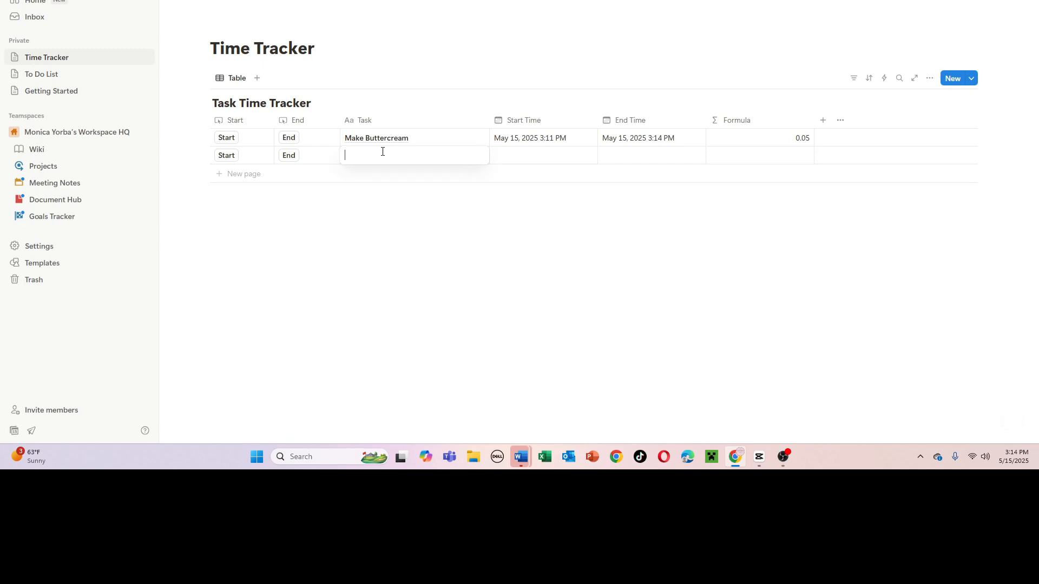
text(Respond to Client Email)
key(Escape)
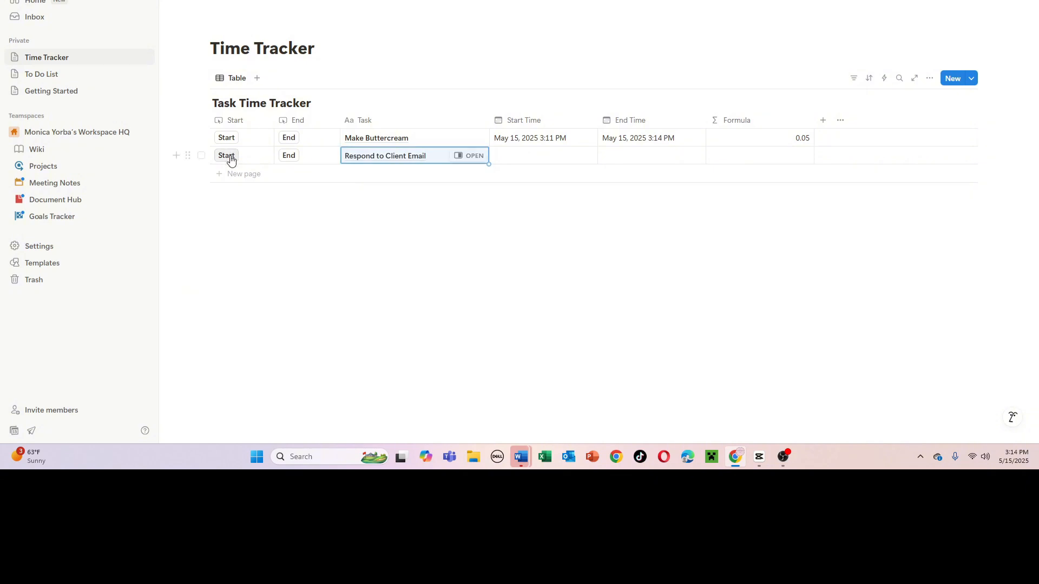
click(231, 158)
click(295, 157)
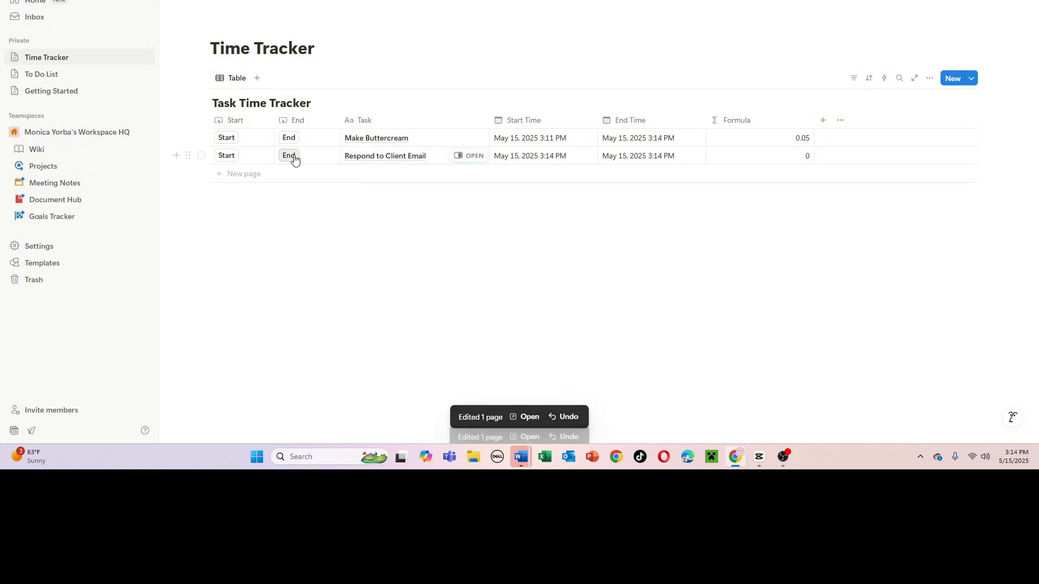
Step: Add two new tasks below the existing rows, named "Made Brownies" and "Made Cookies"
click(371, 173)
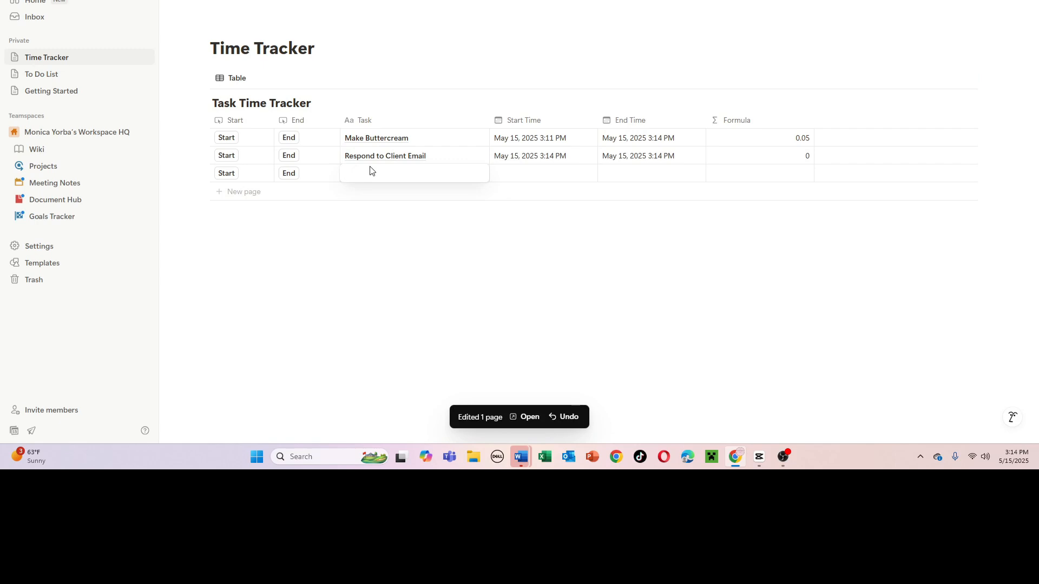
text(Made Brownie)
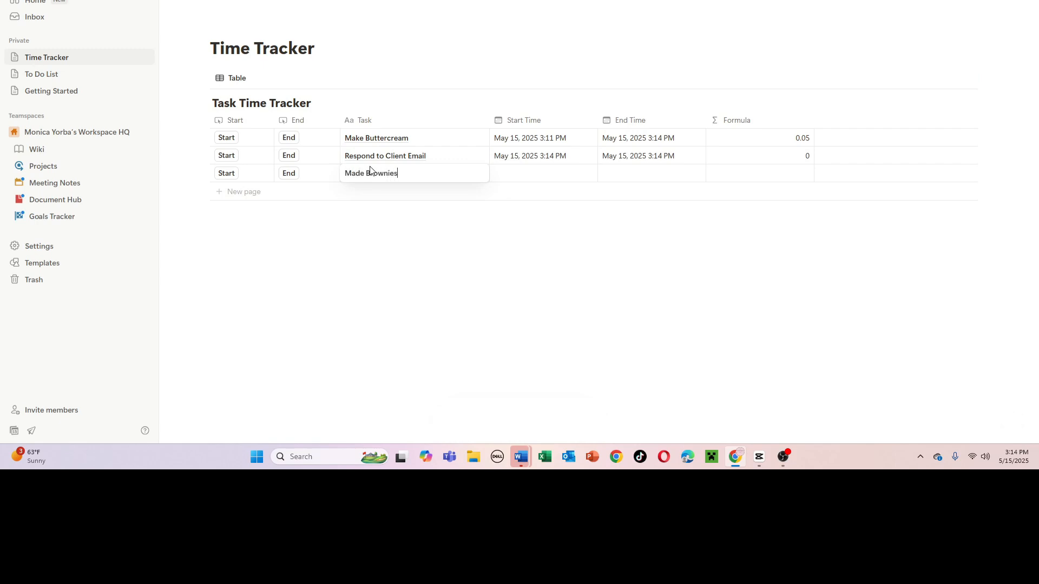
text(s)
key(Tab)
click(367, 186)
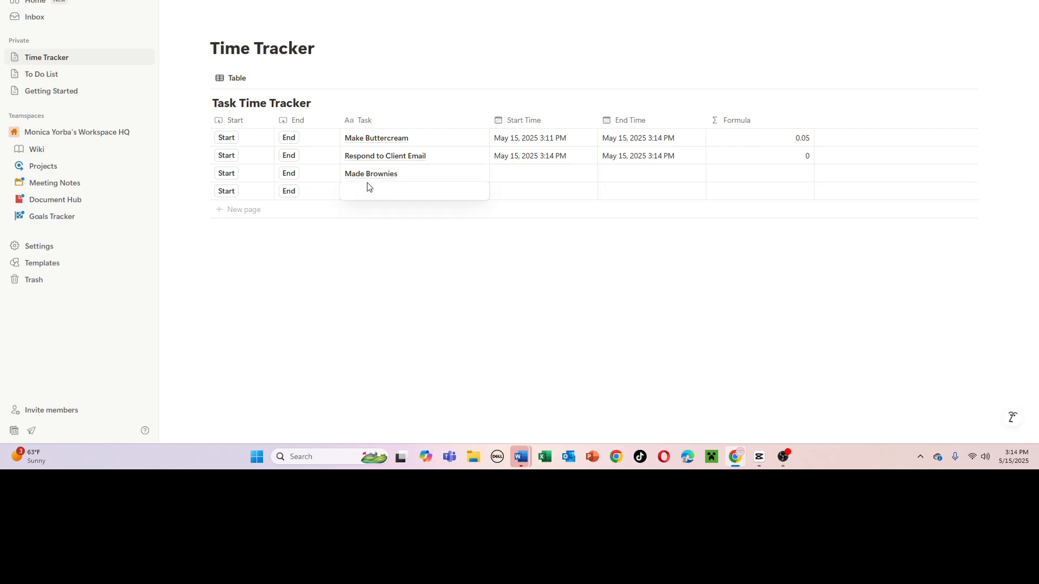
text(Made Cookies)
key(Escape)
Step: Record the start and end times of the Made Brownies and Made Cookies tasks
click(227, 174)
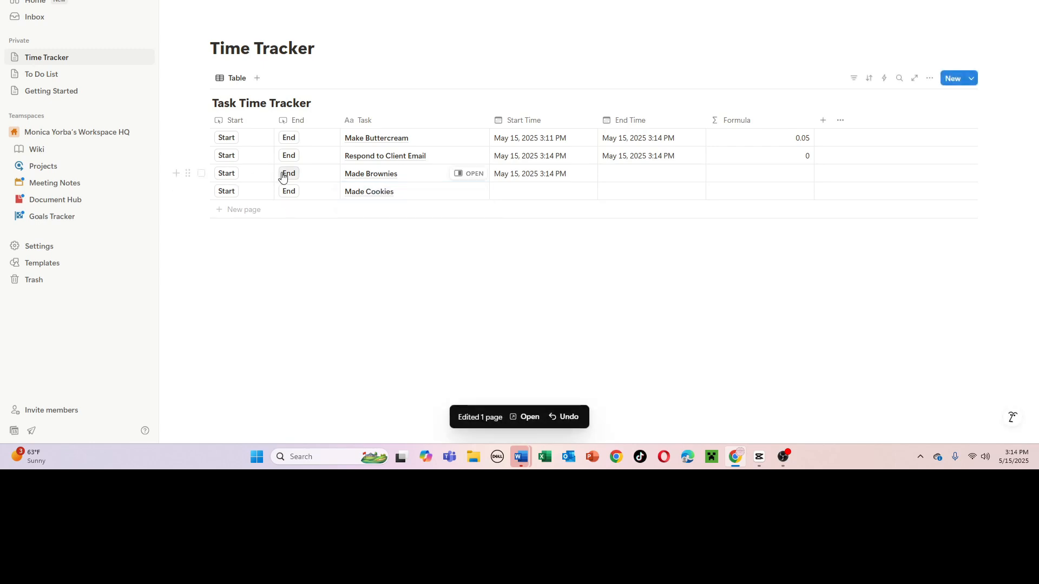
click(288, 173)
click(226, 192)
click(289, 193)
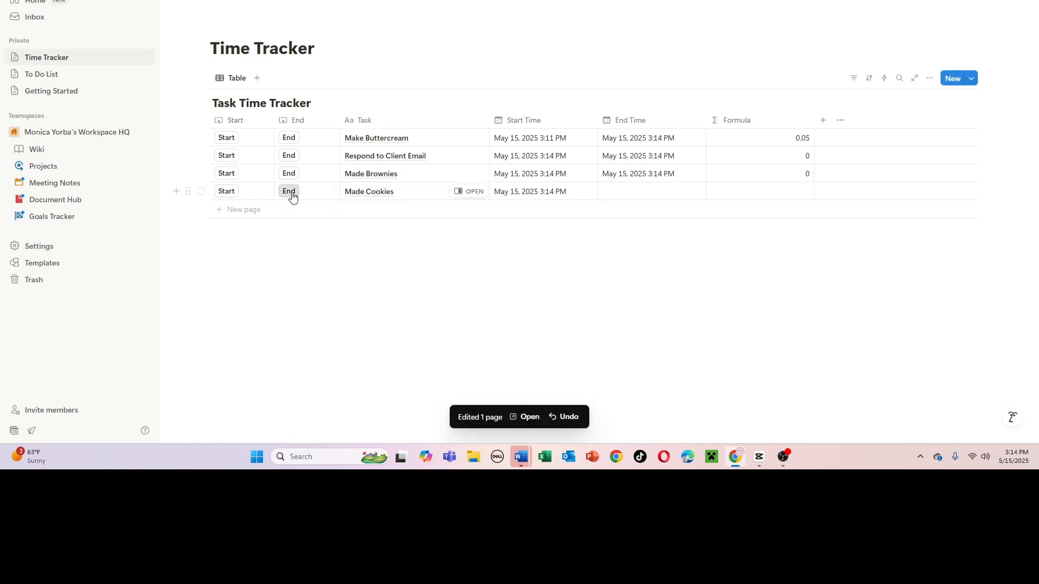
Step: Change the start time of the Respond to Client Email task to 1:14 PM on May 15, 2025
click(543, 156)
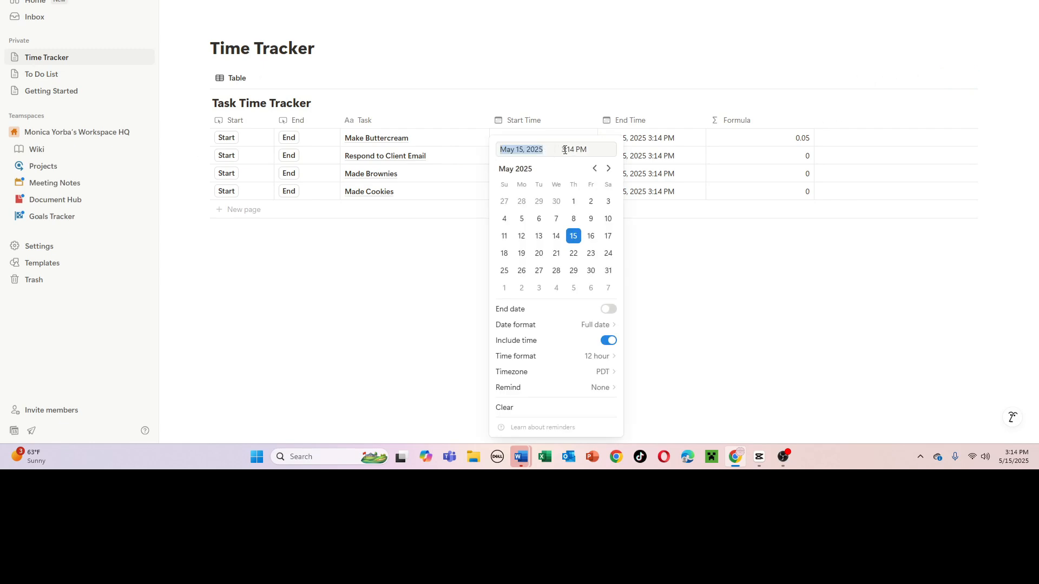
click(565, 150)
key(BackSpace)
text(1)
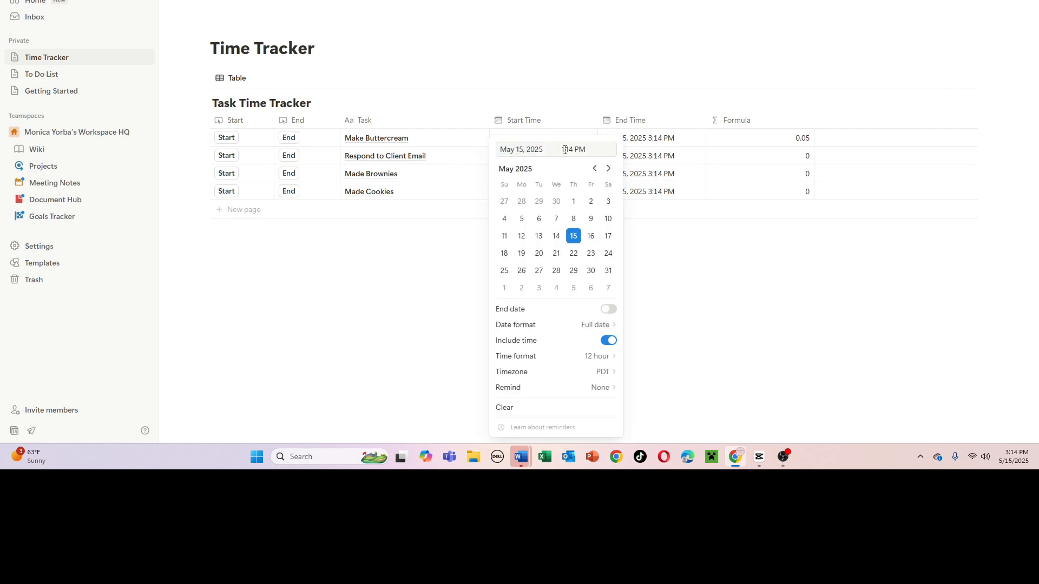
click(693, 218)
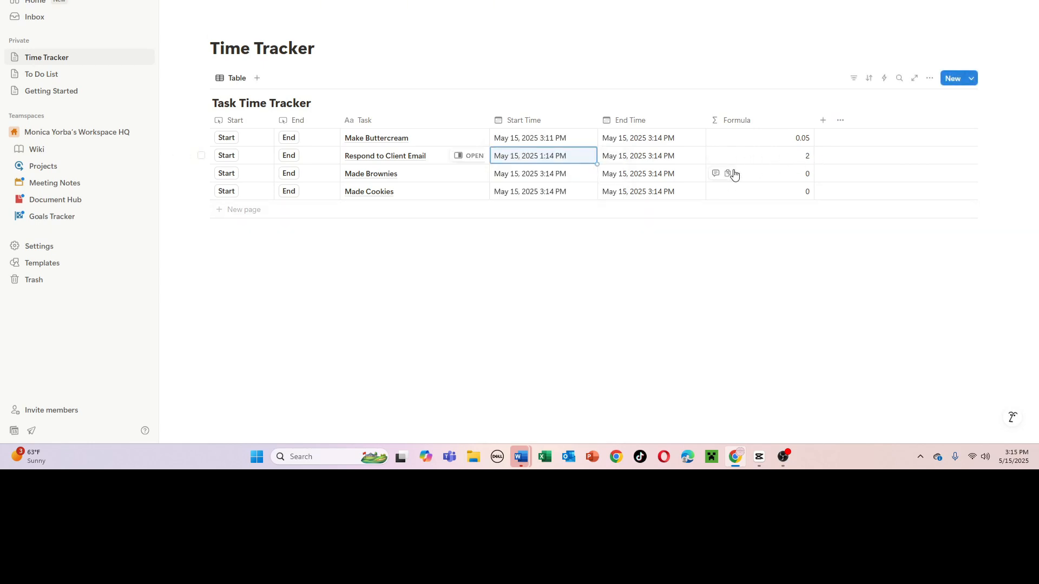
Step: Change the start time of the Made Brownies task to 2:14 PM, keeping its date
click(540, 181)
click(564, 149)
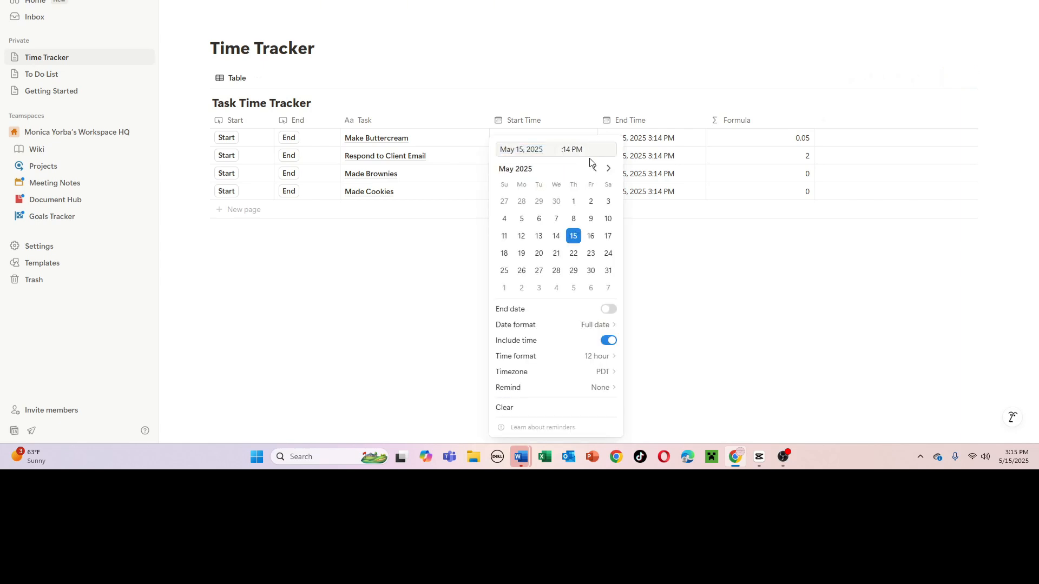
text(2)
click(679, 301)
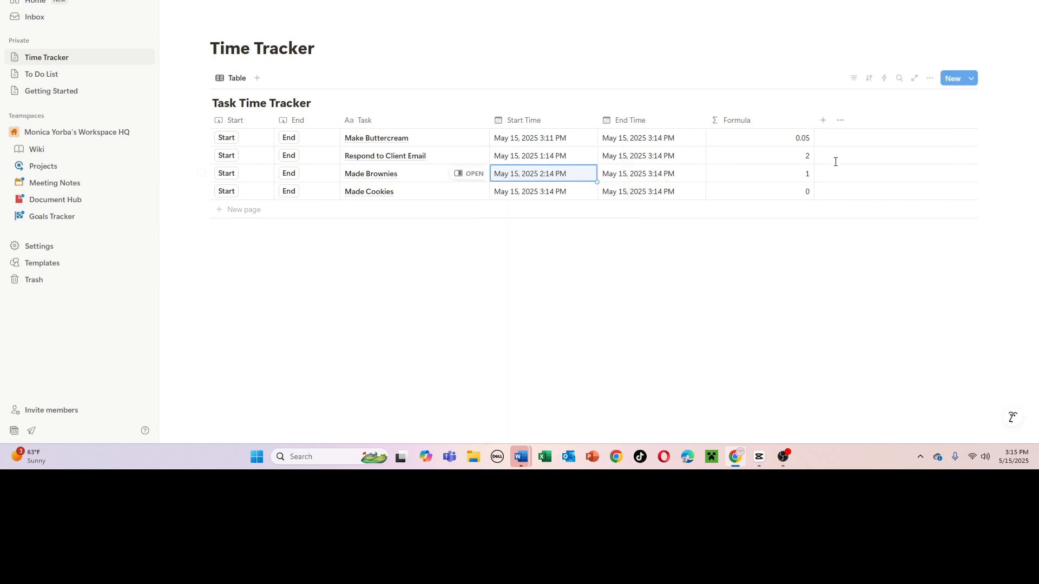
Step: Change the start time of the Made Cookies task to 2:45 PM, keeping its date
click(537, 193)
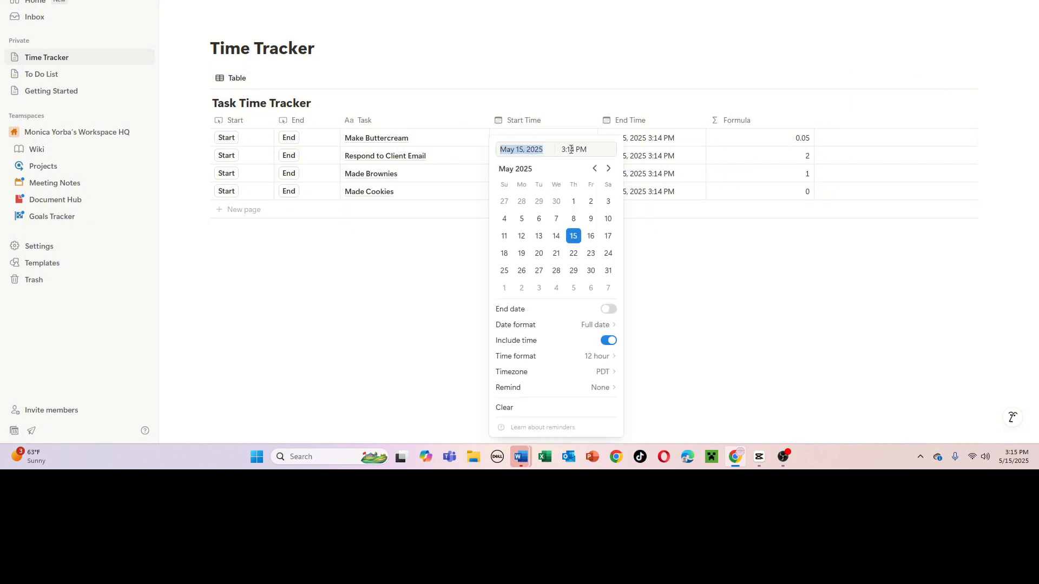
drag(574, 149, 554, 151)
text(2:)
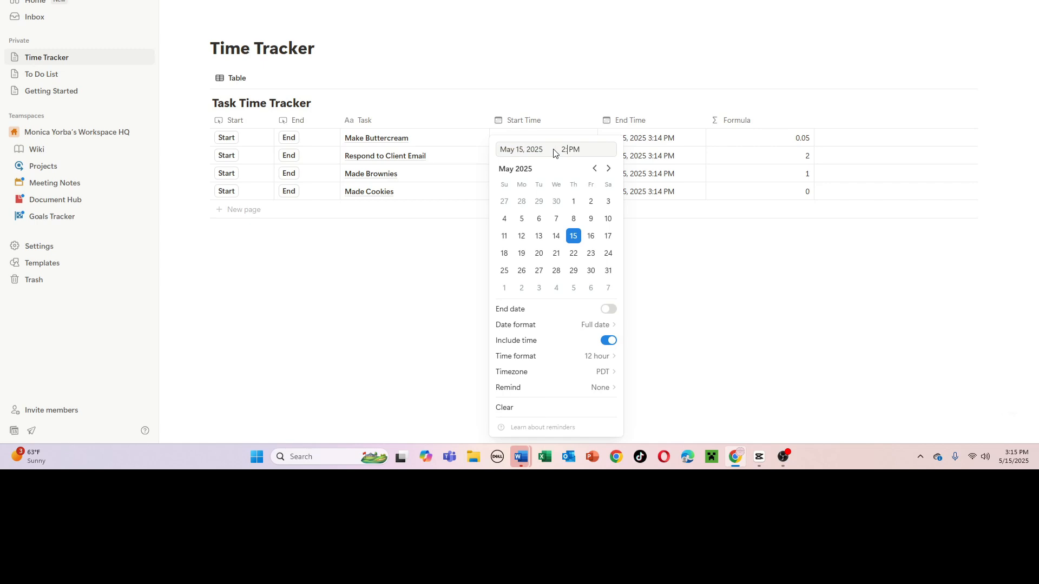
text(45)
key(Return)
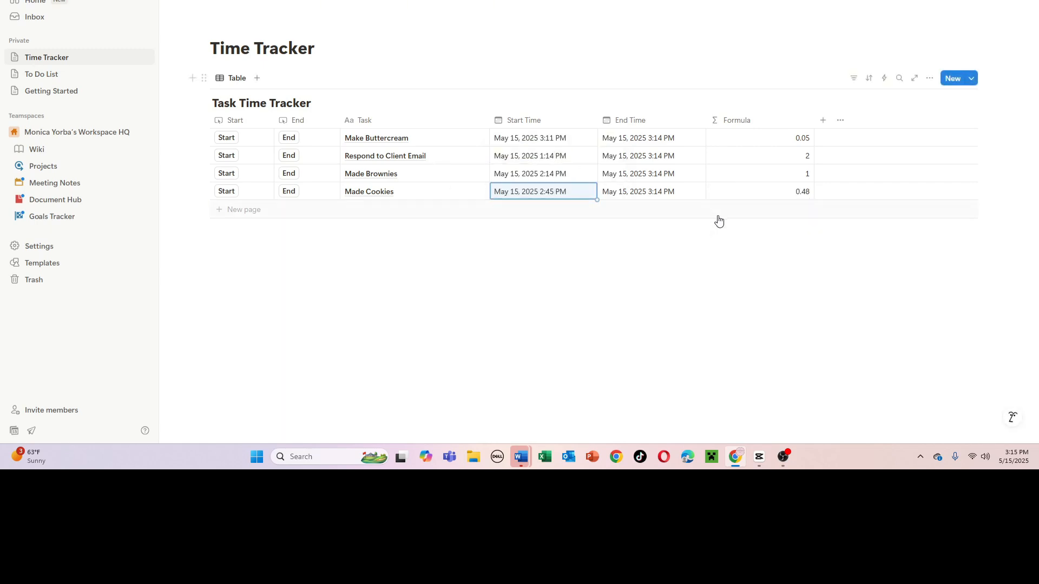
Step: Add a Sum calculation beneath the Formula column of the Task Time Tracker database
click(805, 229)
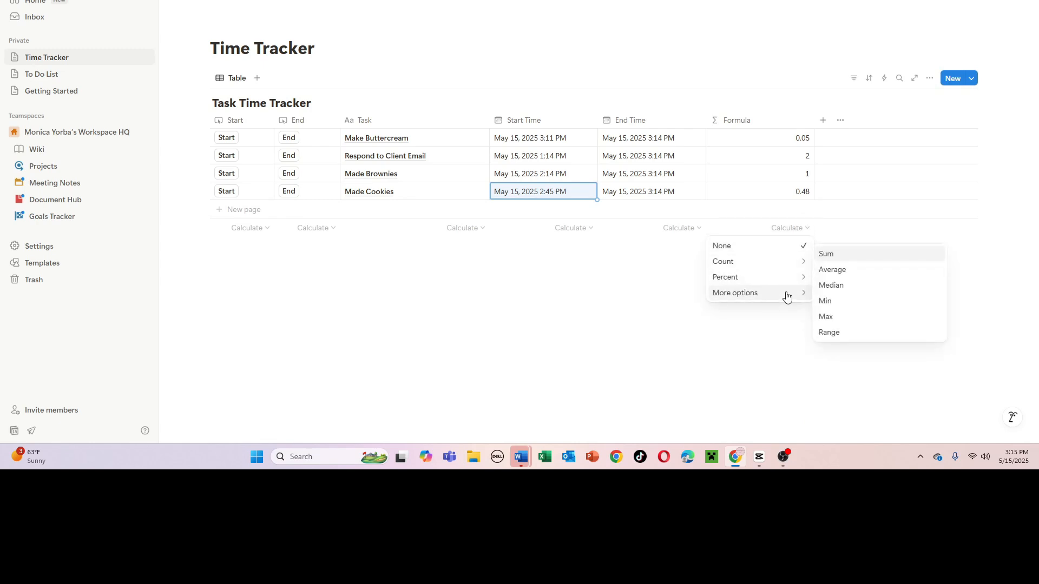
mouse_move(770, 292)
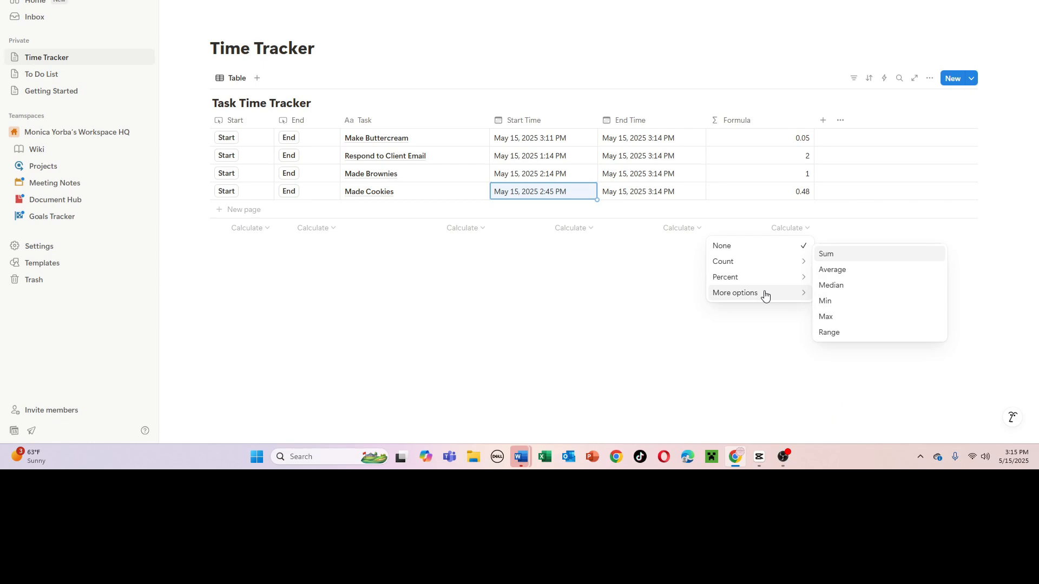
click(833, 254)
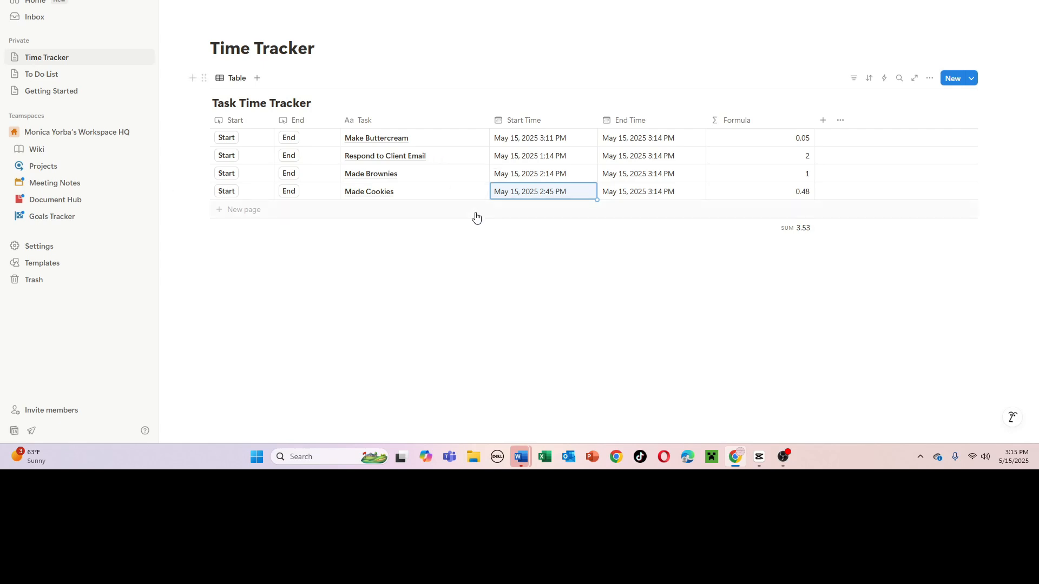
Step: Insert a simple table, not a database view, in the empty line below the Task Time Tracker database
click(482, 284)
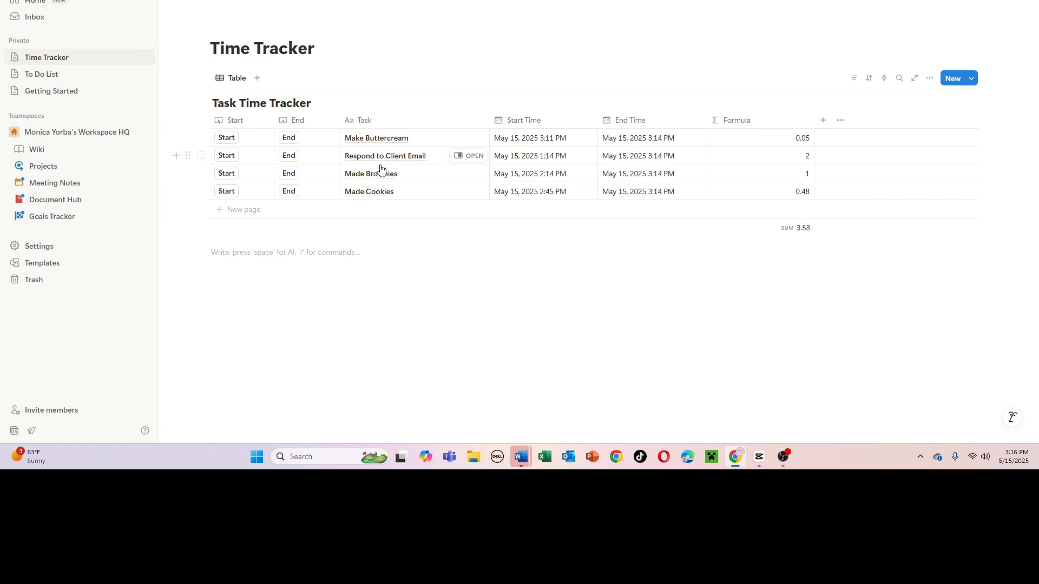
text(/ta)
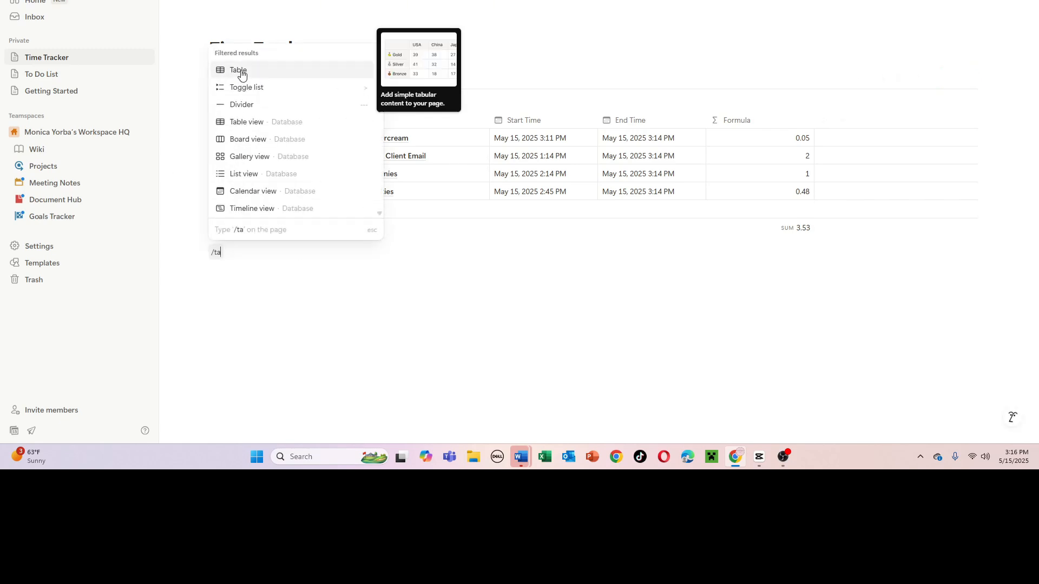
click(242, 74)
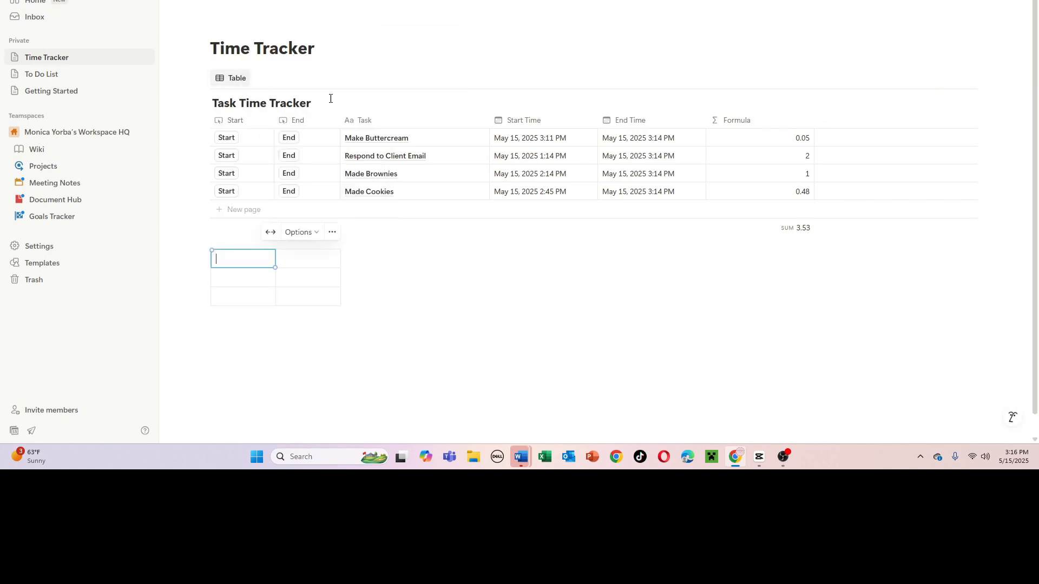